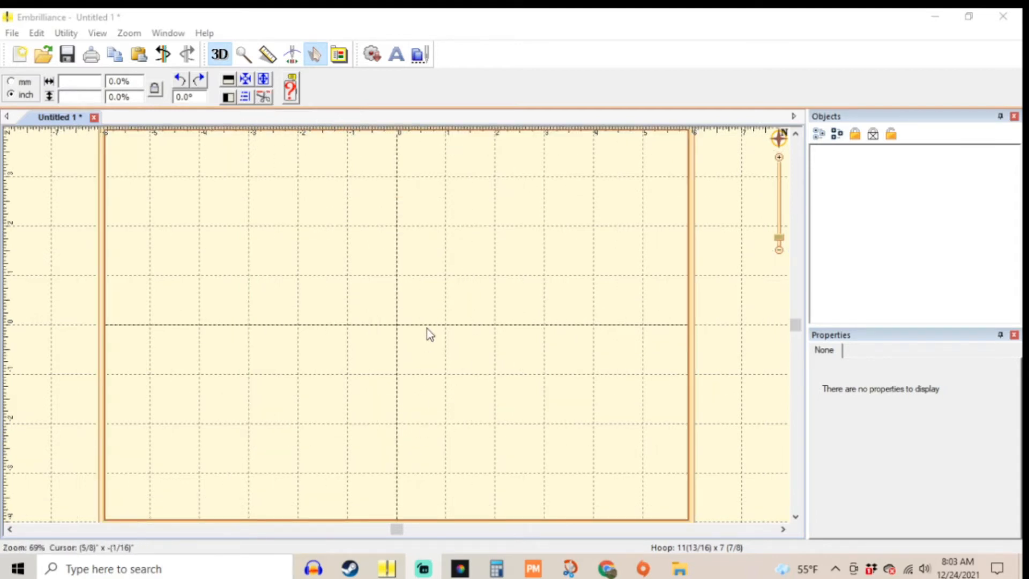
Step: Open the design file browser, collapse the Valentines folder and expand the Numbers folder within EMBROIDERY FILES
click(418, 63)
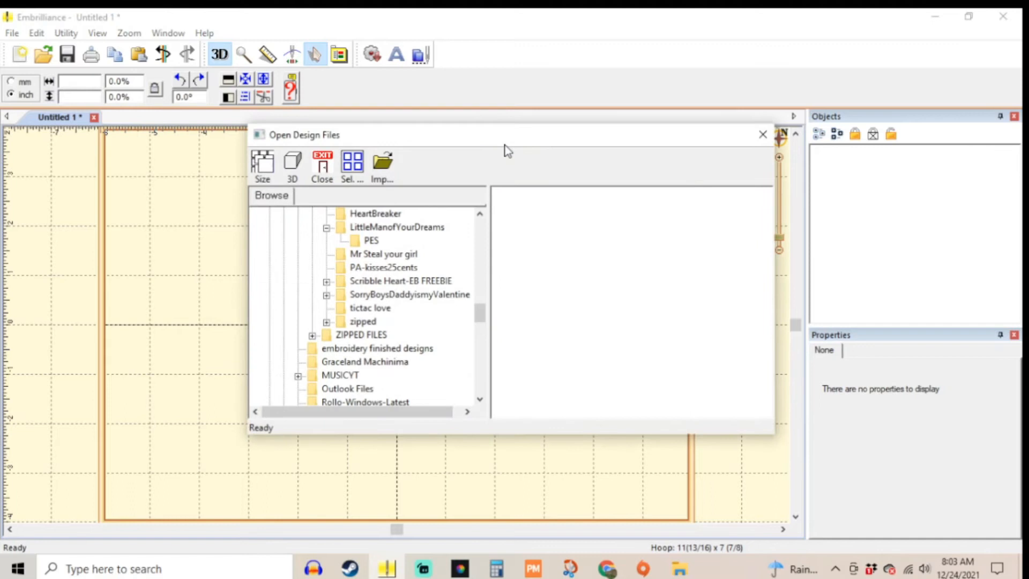
scroll(371, 349, up, 8)
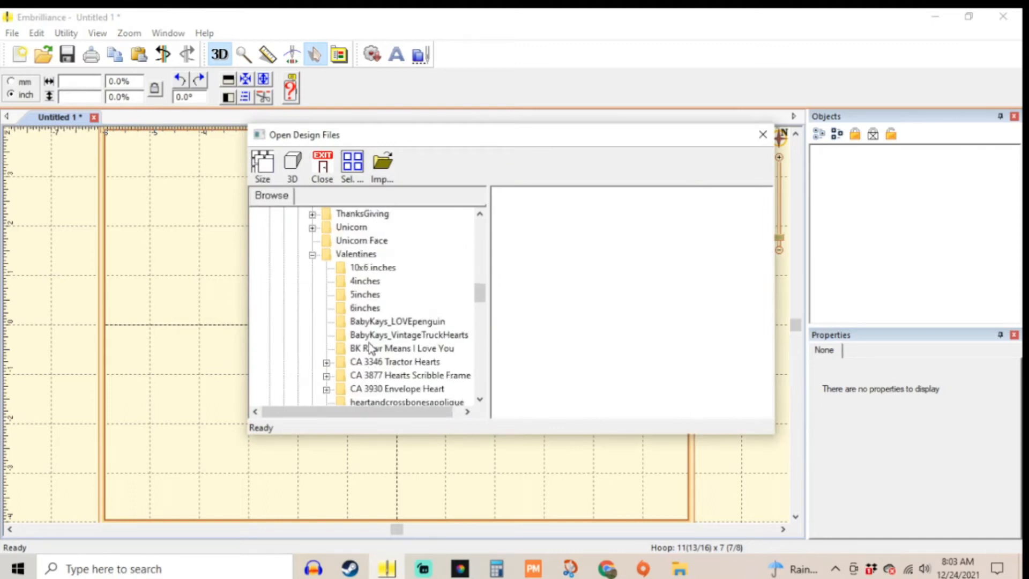
scroll(371, 348, up, 4)
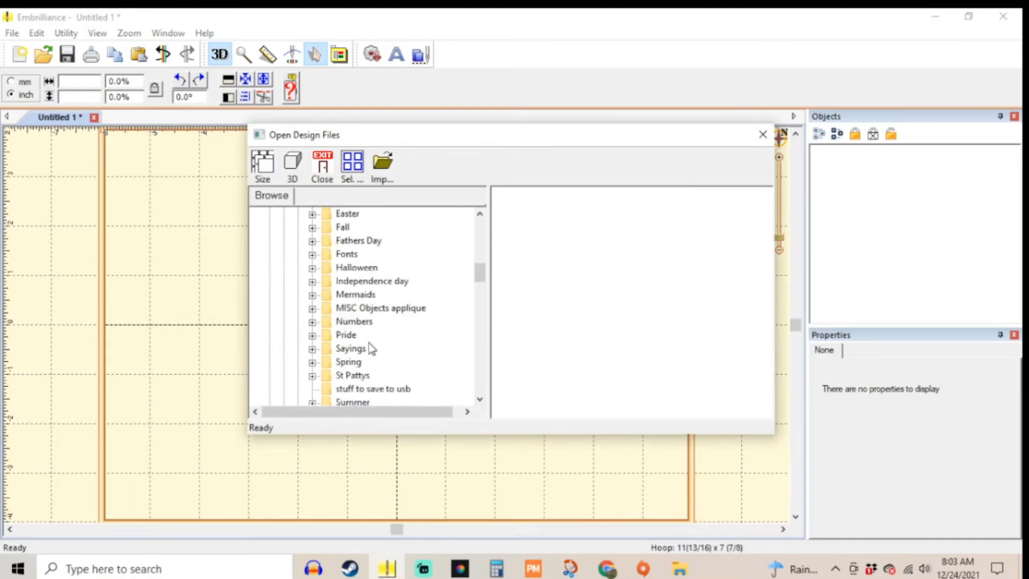
scroll(369, 316, up, 3)
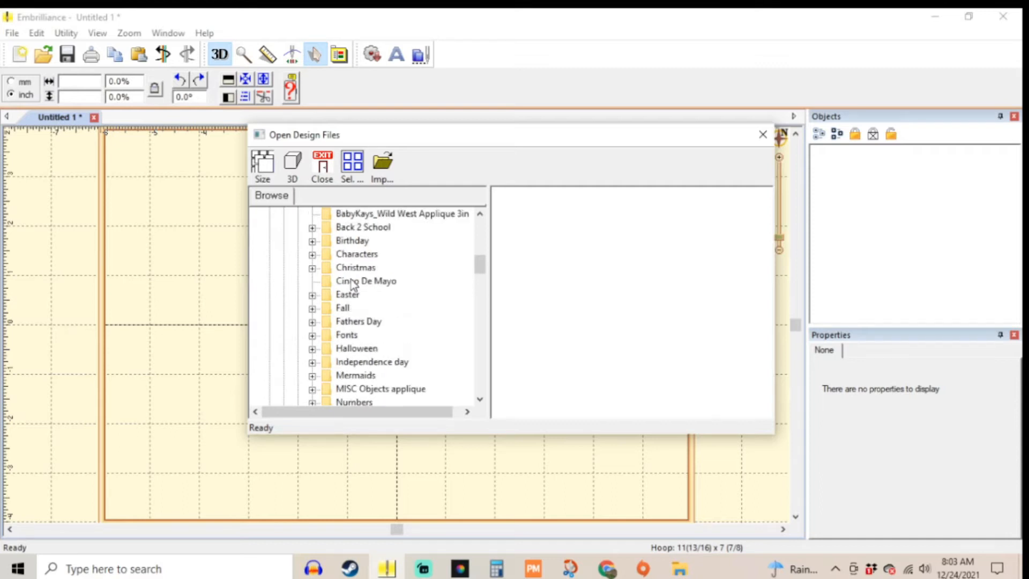
scroll(352, 284, up, 3)
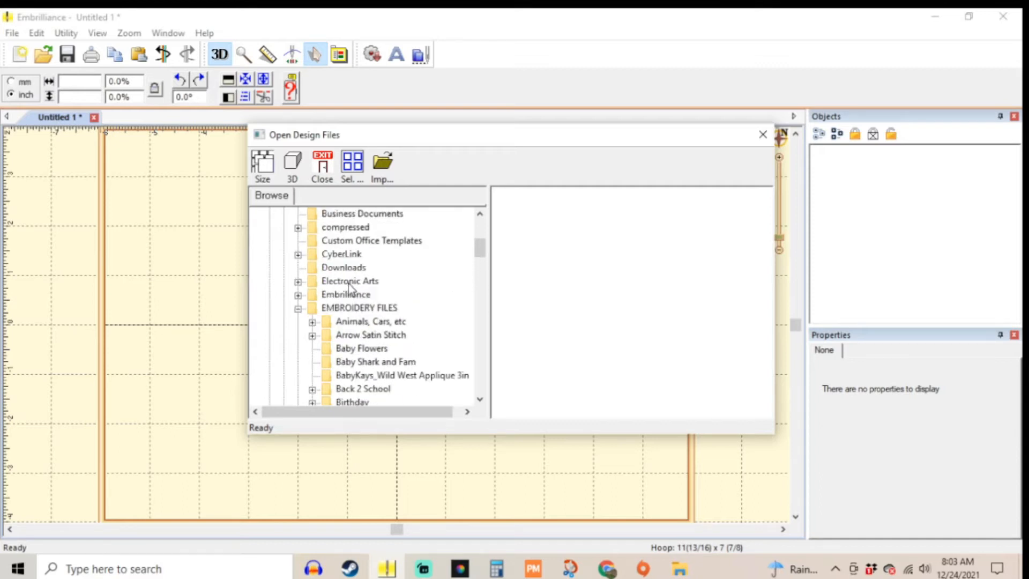
scroll(348, 287, down, 20)
scroll(348, 299, up, 4)
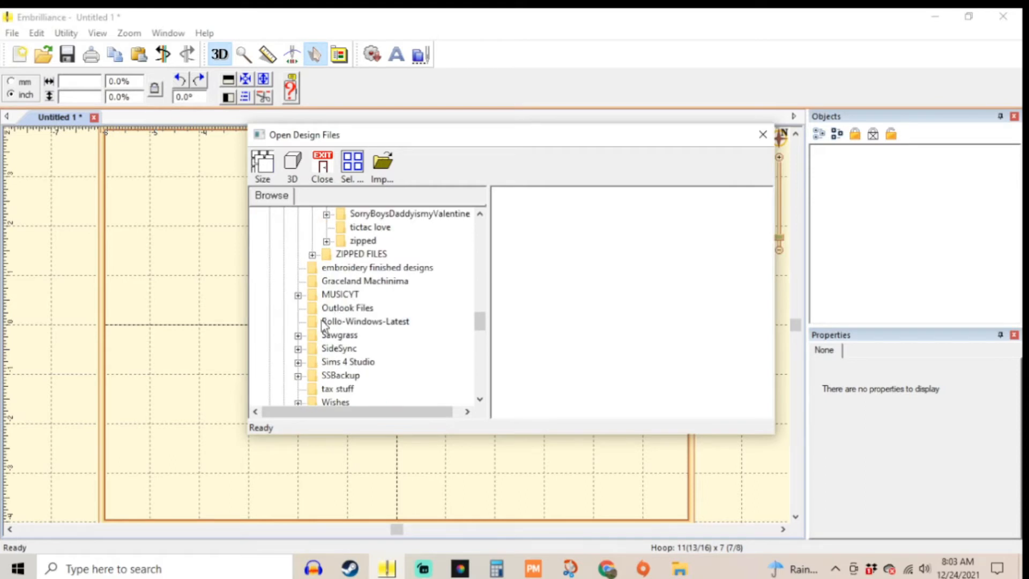
scroll(324, 325, up, 8)
scroll(325, 320, up, 2)
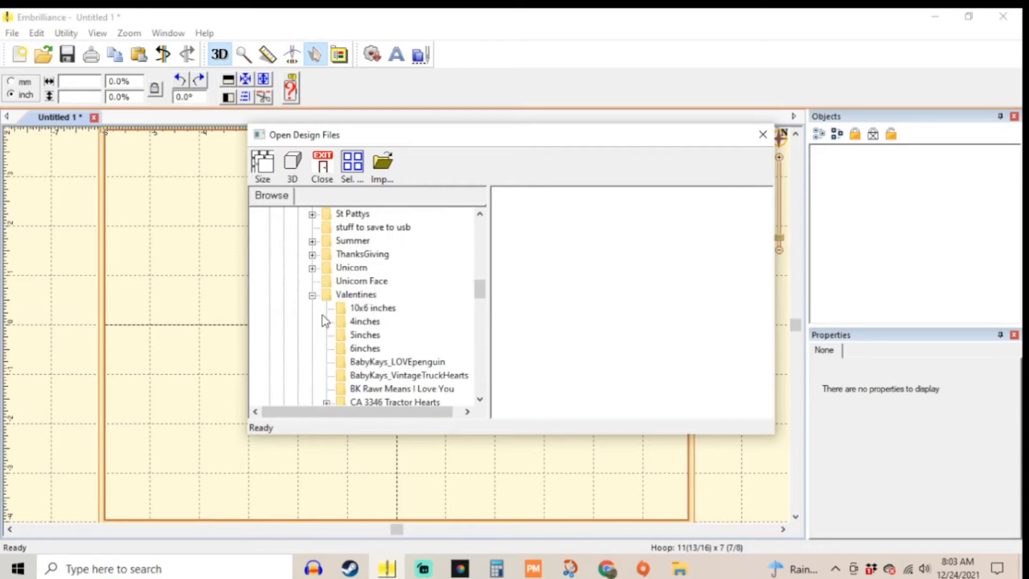
click(312, 295)
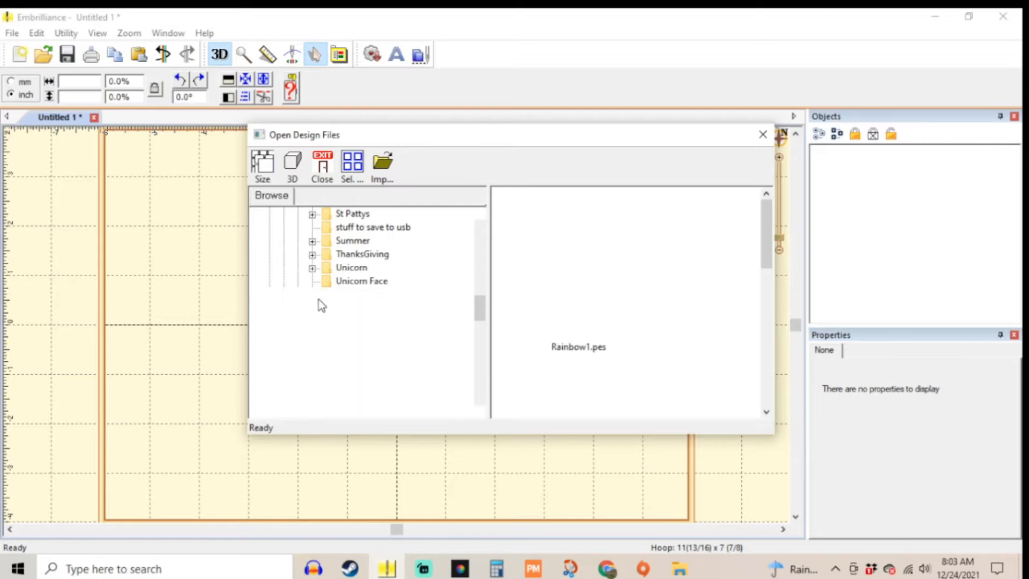
click(310, 241)
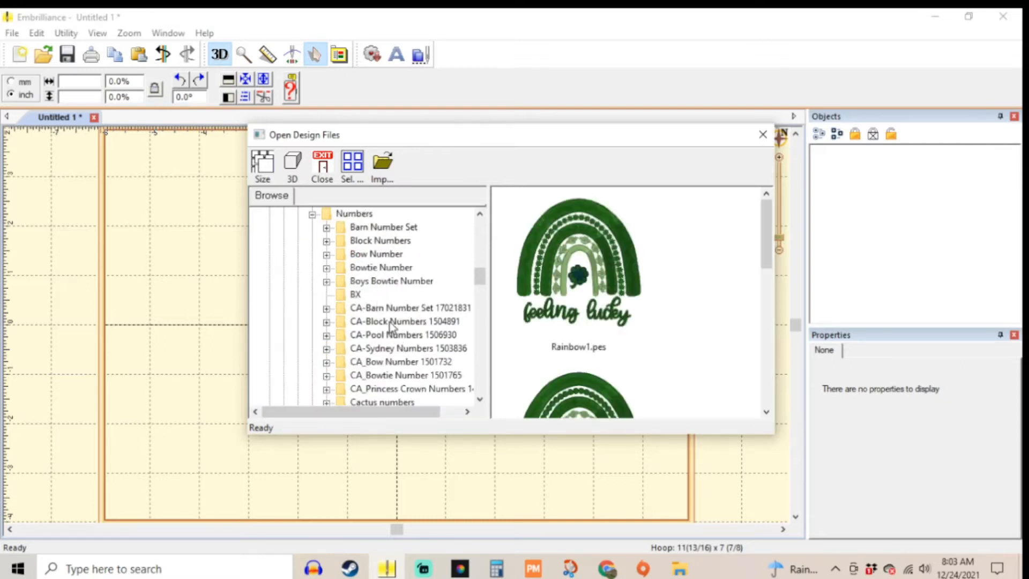
Step: Add the Number Eight 5 Inch design from the Number Eight folder to the page
click(390, 308)
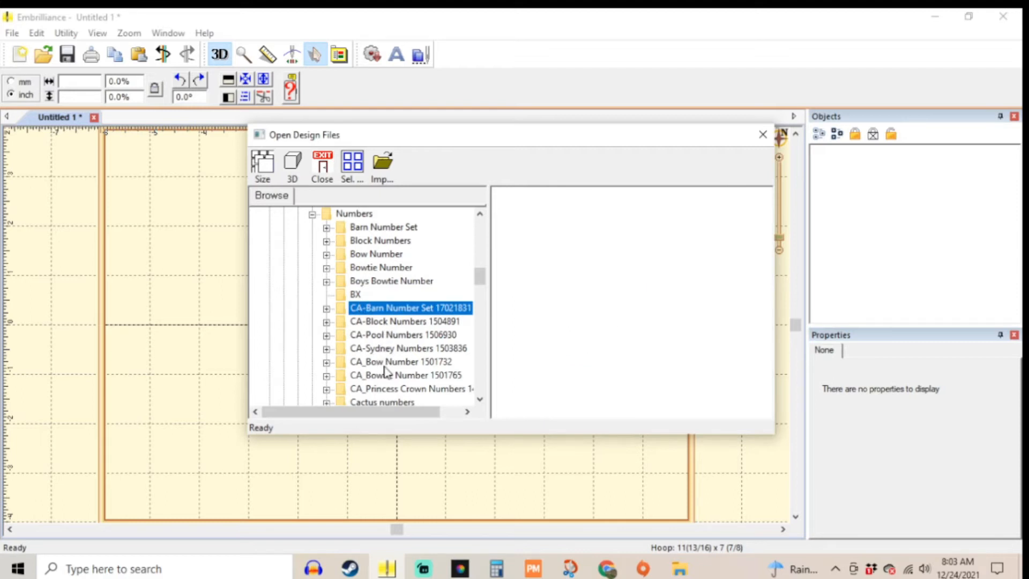
scroll(384, 370, down, 2)
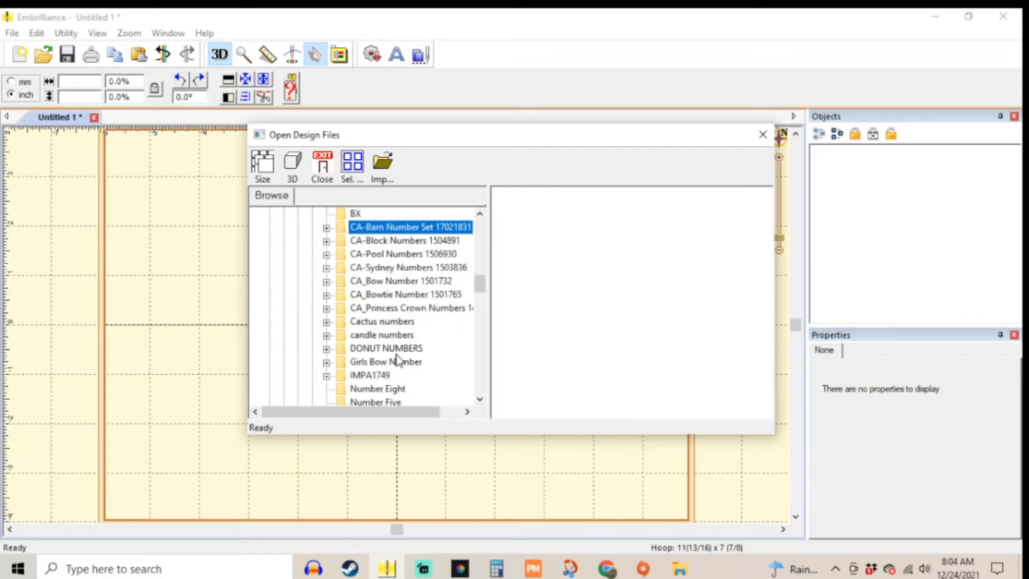
click(393, 387)
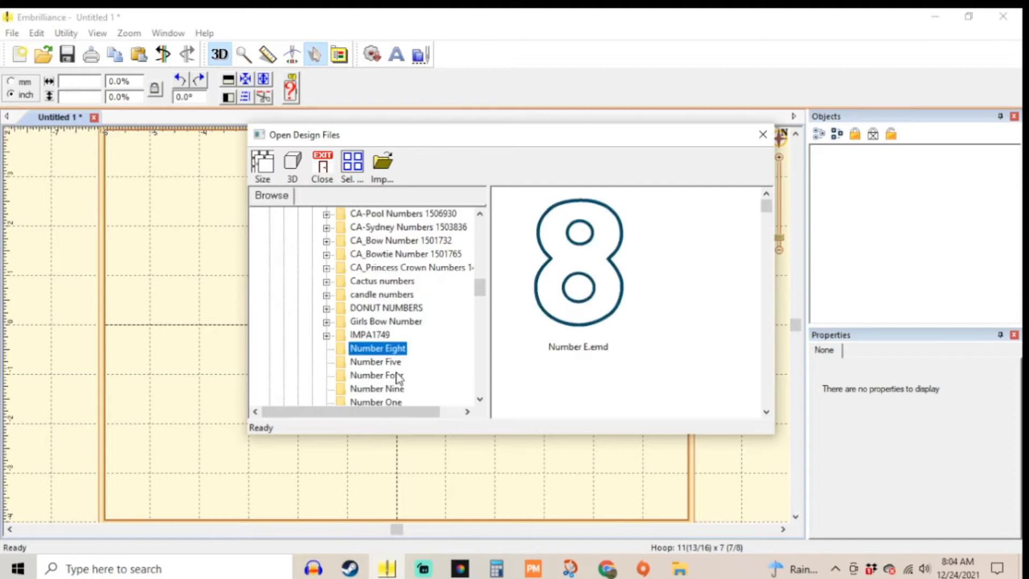
scroll(590, 349, down, 3)
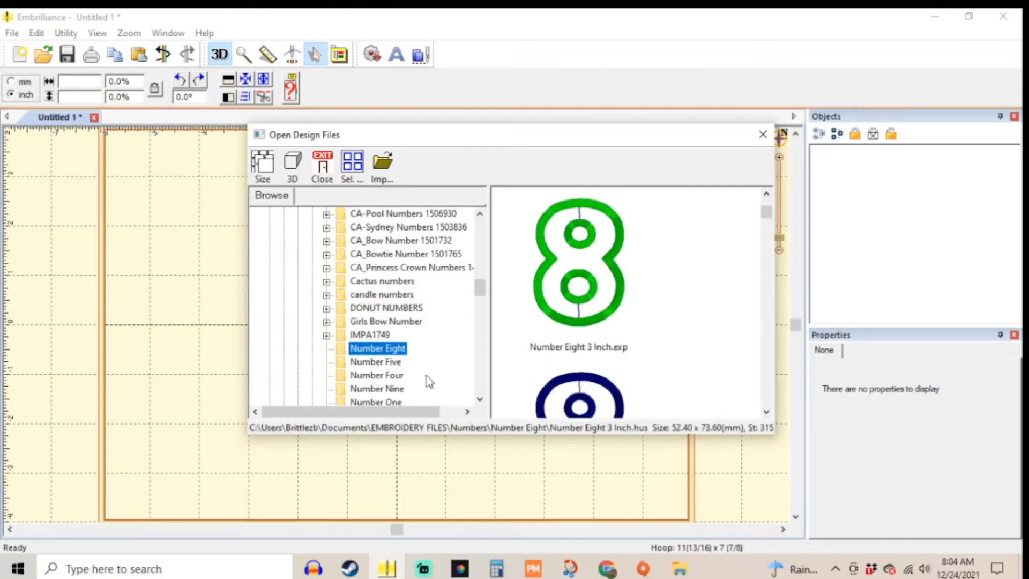
scroll(542, 354, down, 3)
scroll(592, 335, down, 3)
scroll(592, 336, down, 5)
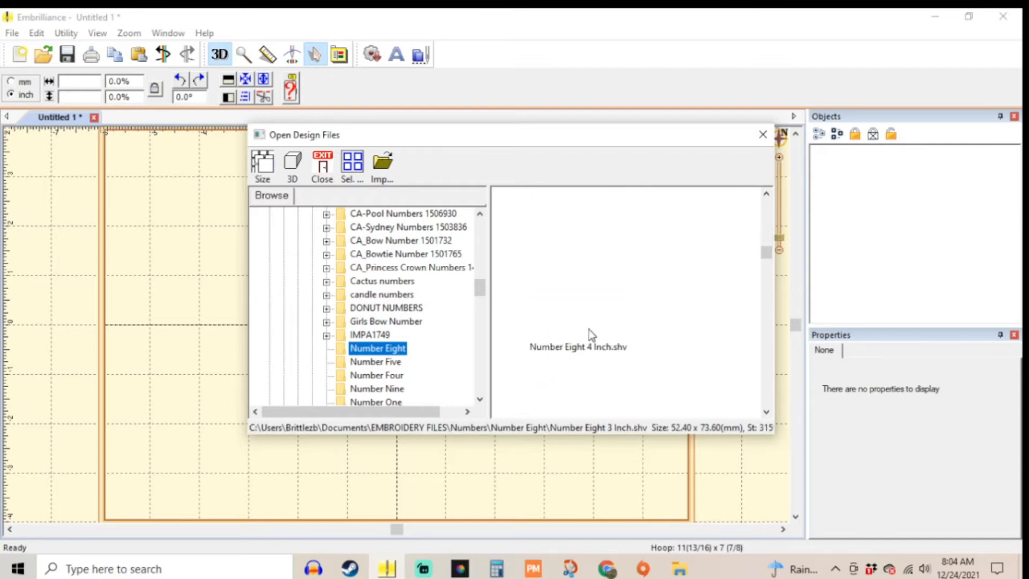
scroll(592, 335, down, 2)
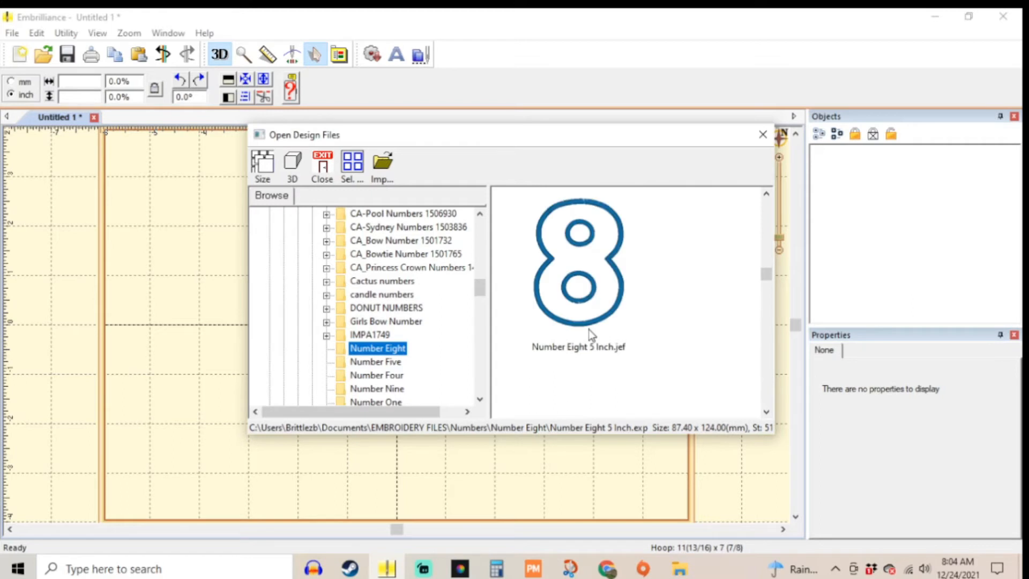
double_click(602, 324)
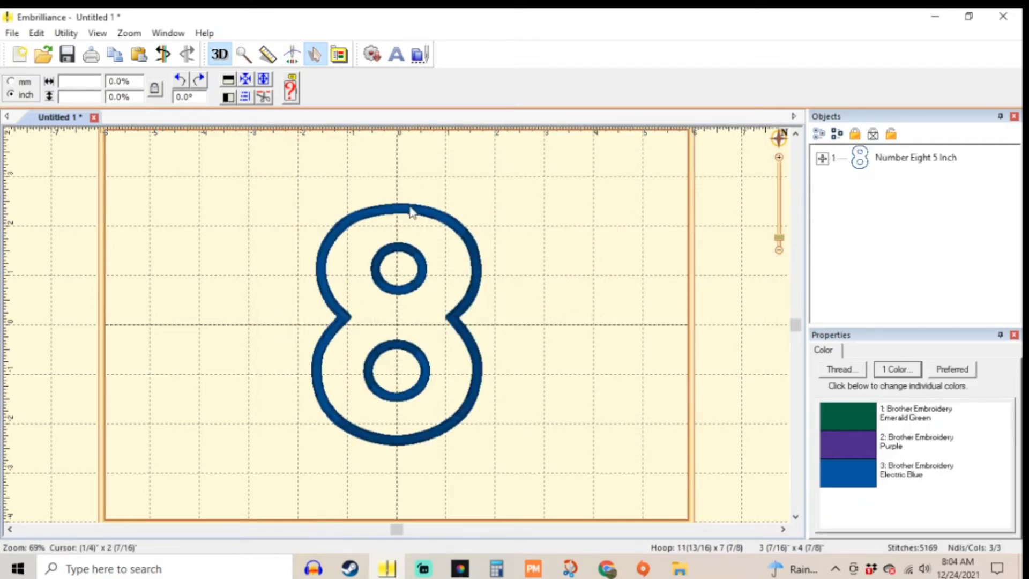
Step: Set the hoop to 130mm x 180mm in the hoop preferences, keeping it rotated 90 degrees
click(346, 58)
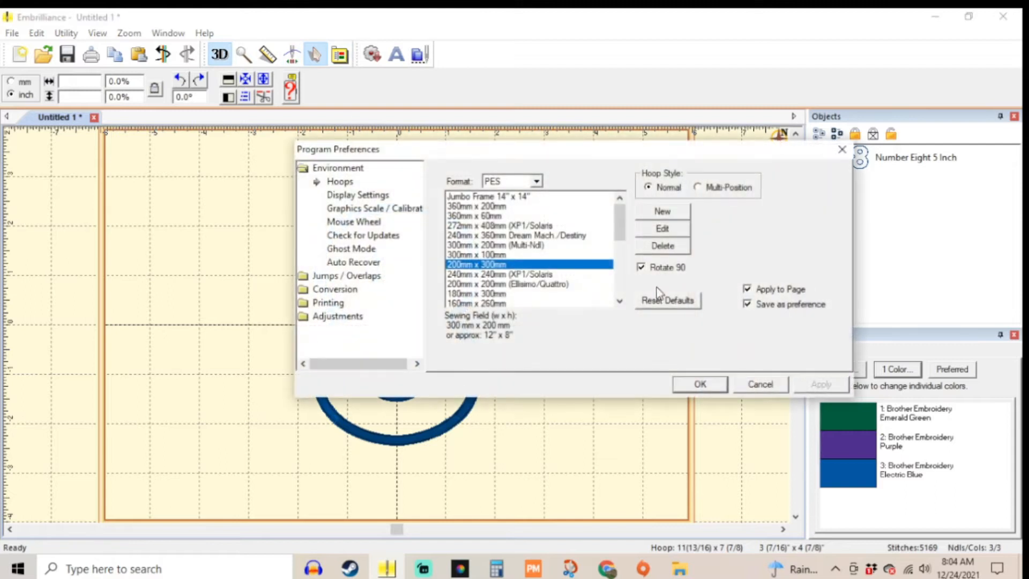
click(497, 295)
scroll(497, 295, down, 2)
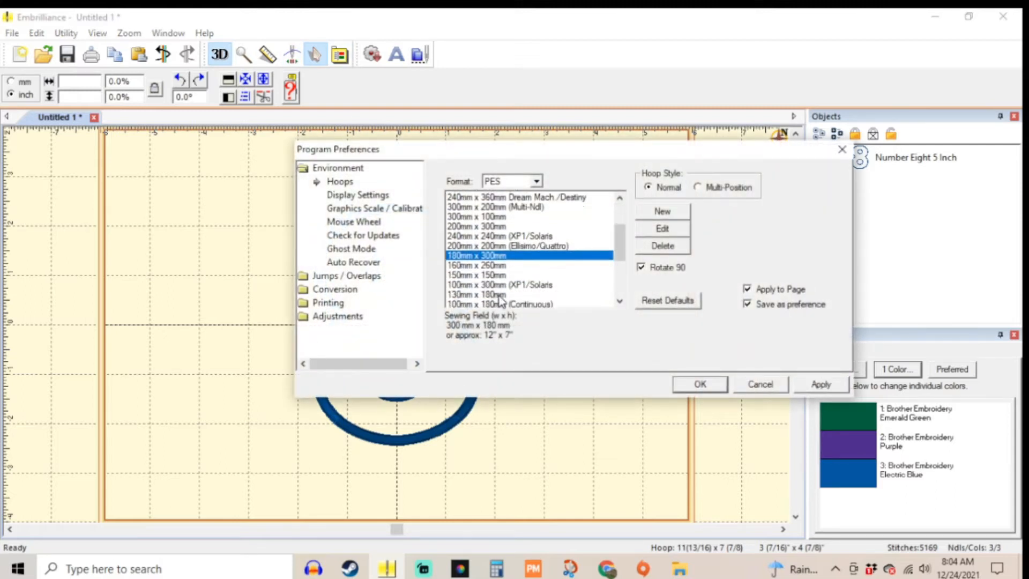
click(491, 275)
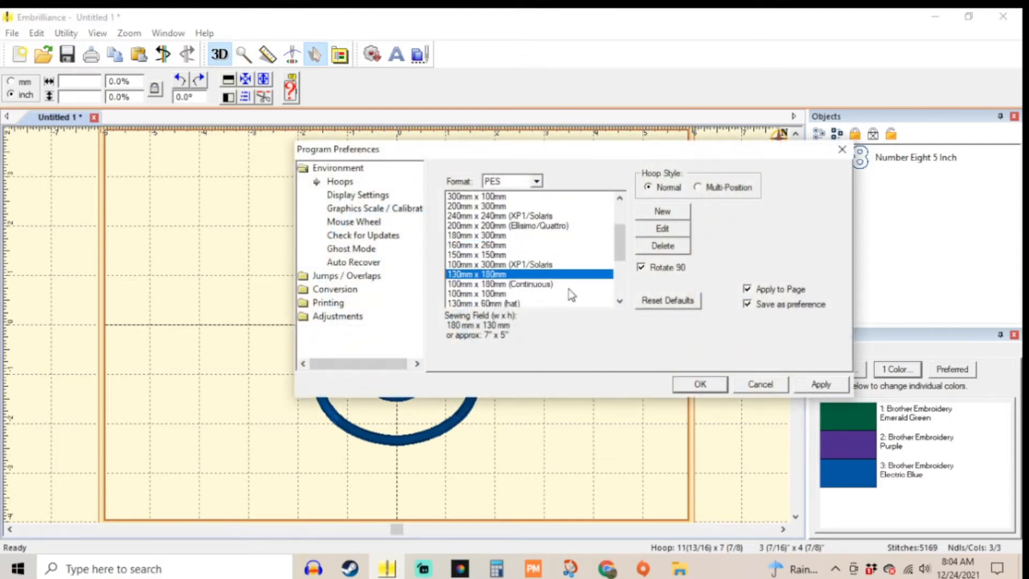
click(713, 382)
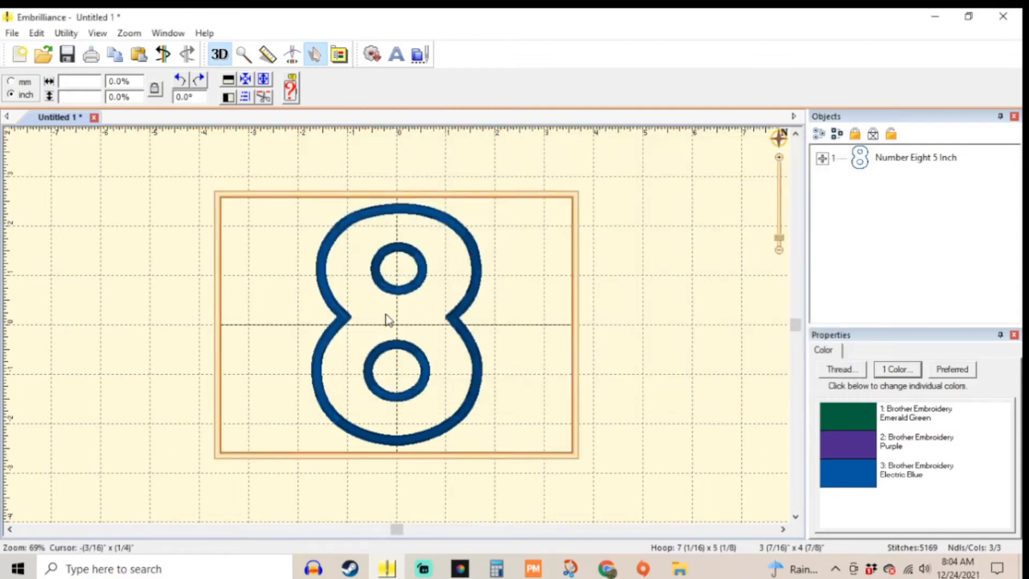
Step: Move the number eight design into the left half of the hoop
click(341, 316)
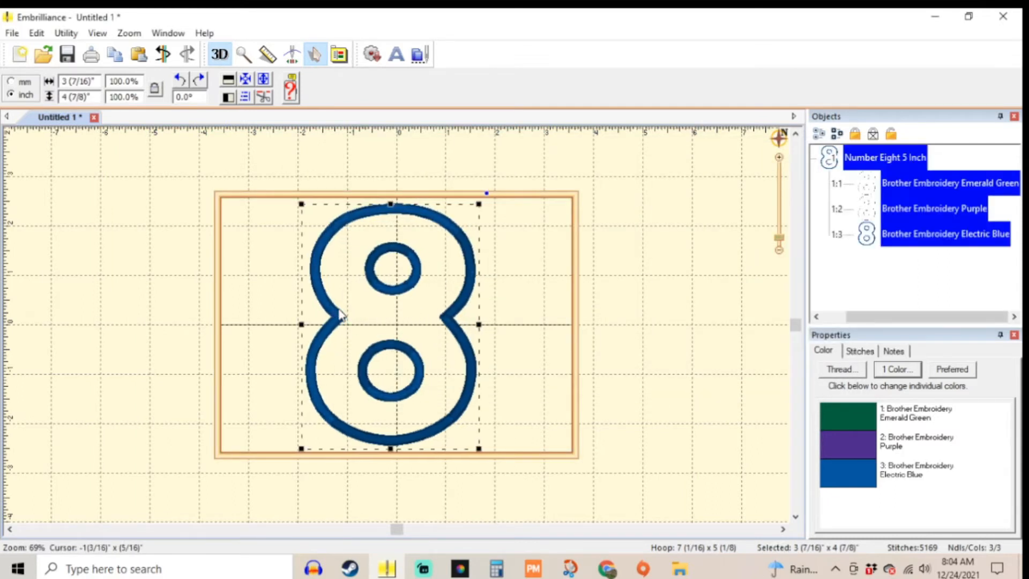
key(Left)
key(Left)
key(Left)
key(Left)
key(Left)
key(Left)
key(Left)
key(Left)
key(Left)
key(Left)
key(Left)
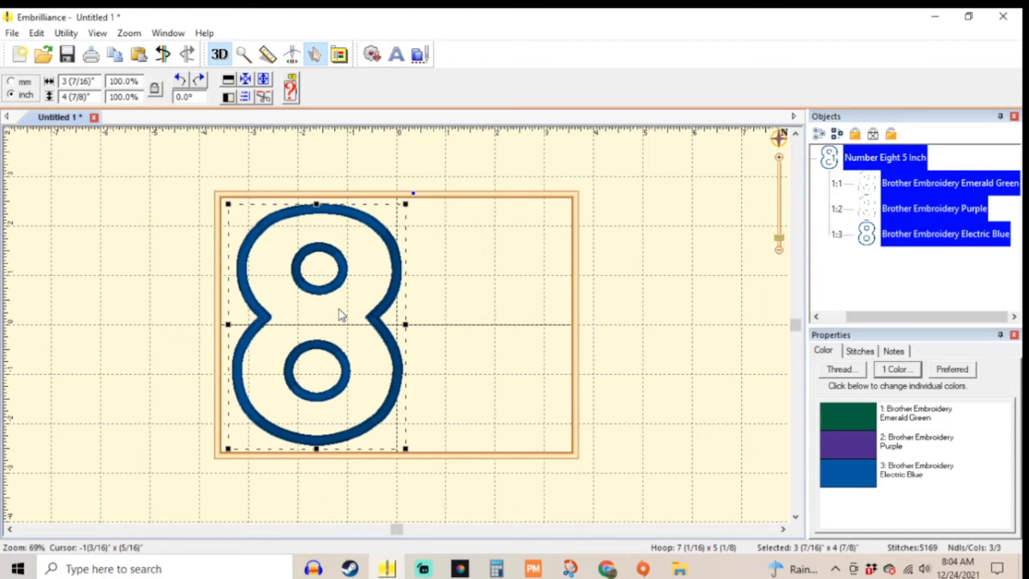
Step: Reopen the design file browser, collapse the Numbers folder and expand the Characters folder
click(419, 55)
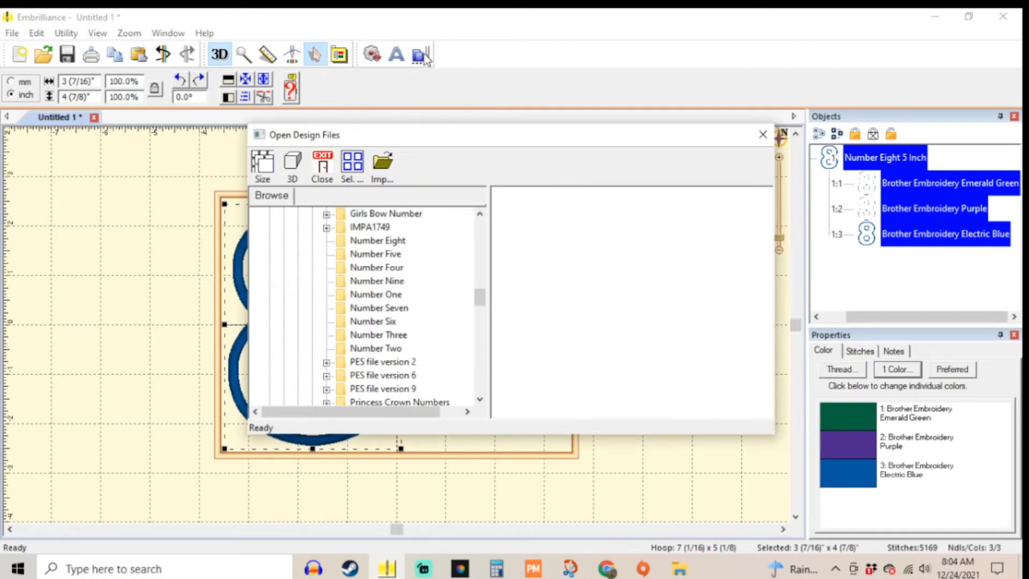
scroll(384, 338, up, 1)
scroll(383, 338, up, 8)
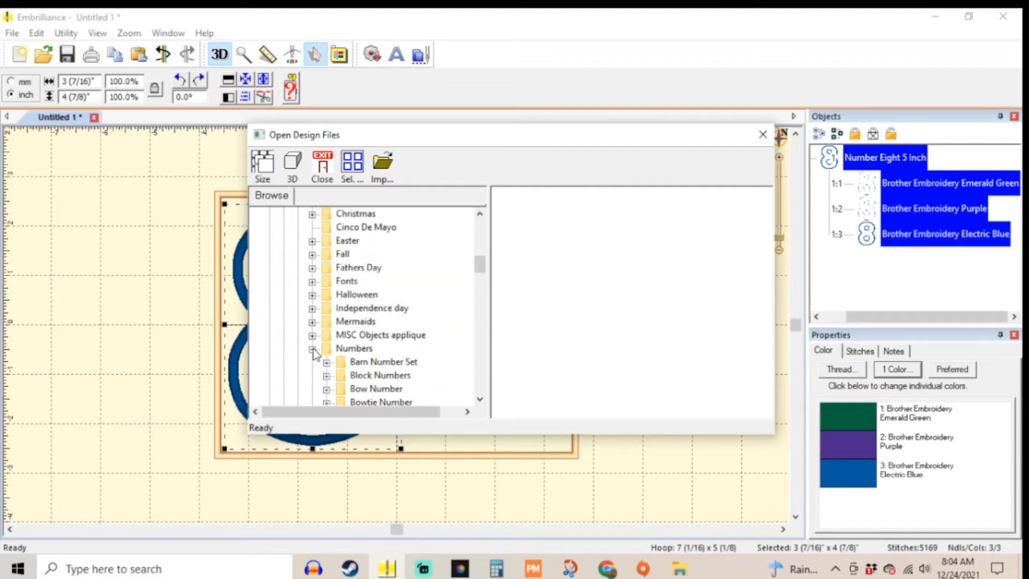
click(313, 349)
scroll(322, 337, up, 3)
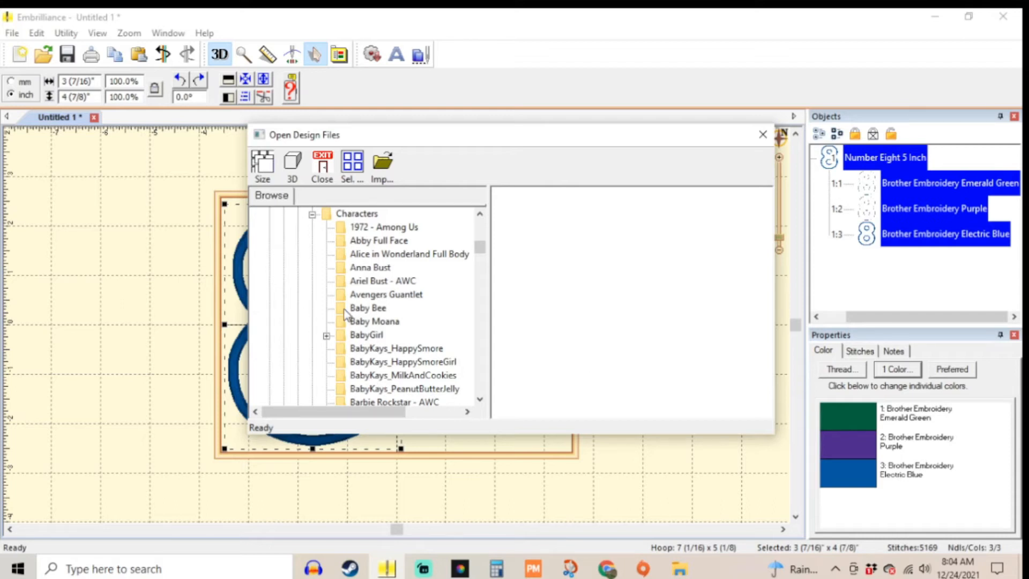
Step: Add the IDSBARTLEBY CAT 5X7 design from the bARTLEBY folder to the page
click(401, 228)
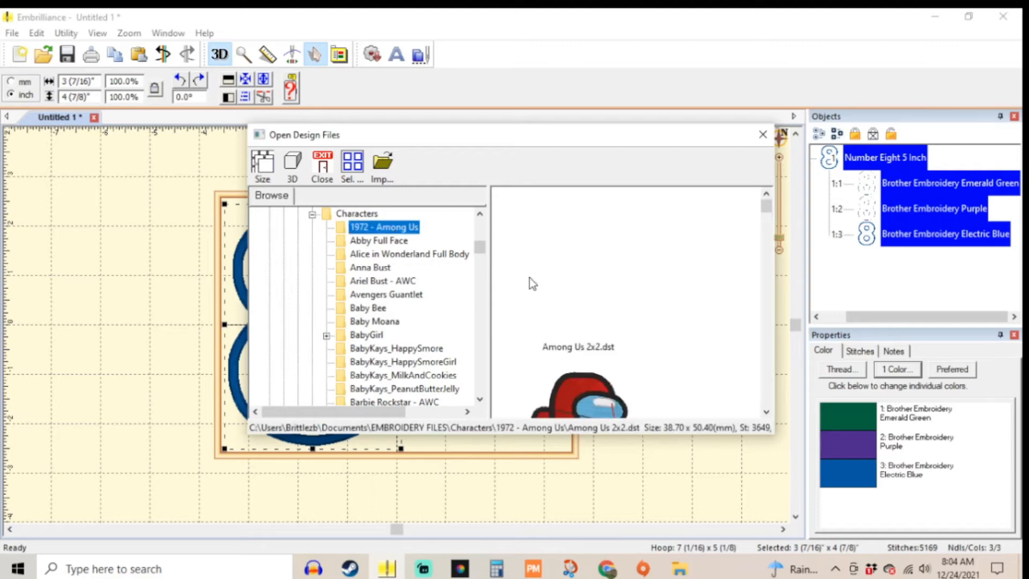
scroll(413, 328, down, 2)
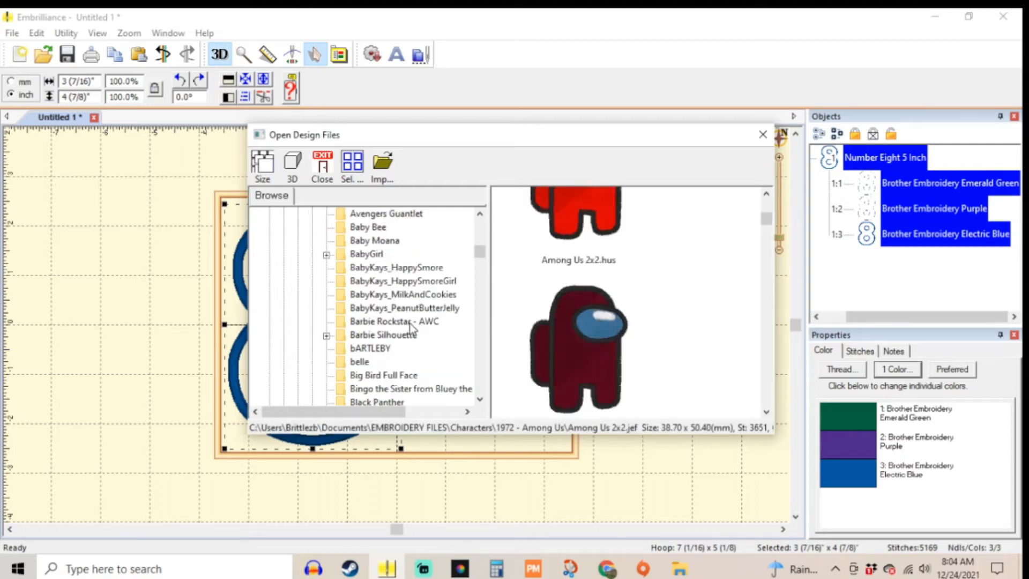
click(370, 348)
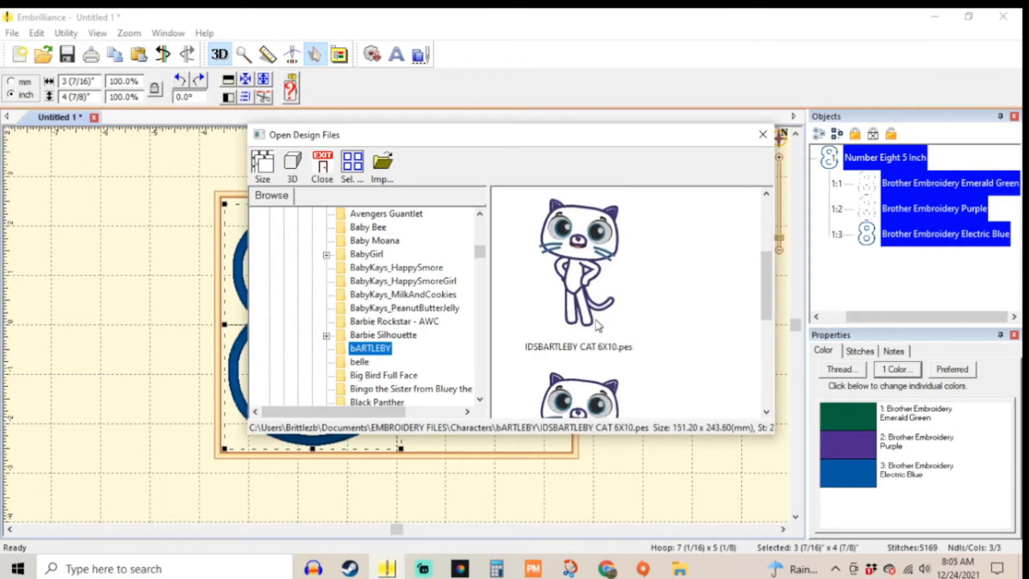
double_click(597, 323)
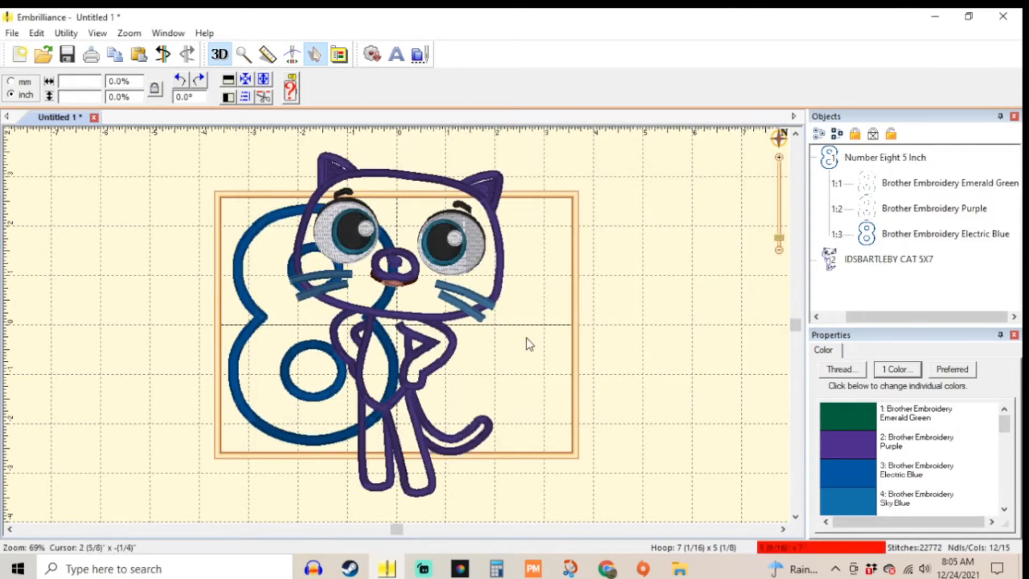
Step: Shift the cat design to the right and scale it down with Fit to Hoop
drag(442, 237, 496, 242)
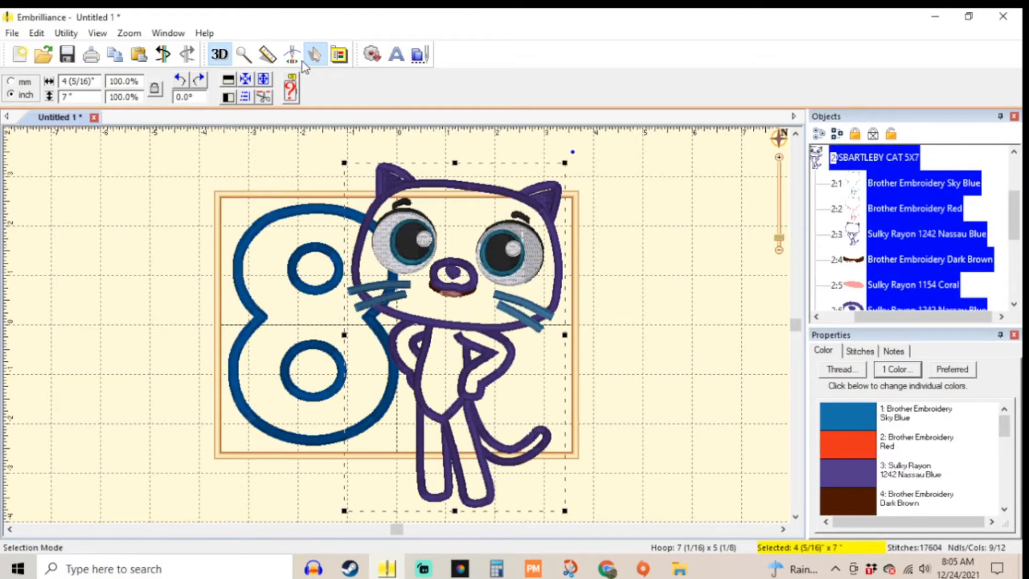
click(478, 196)
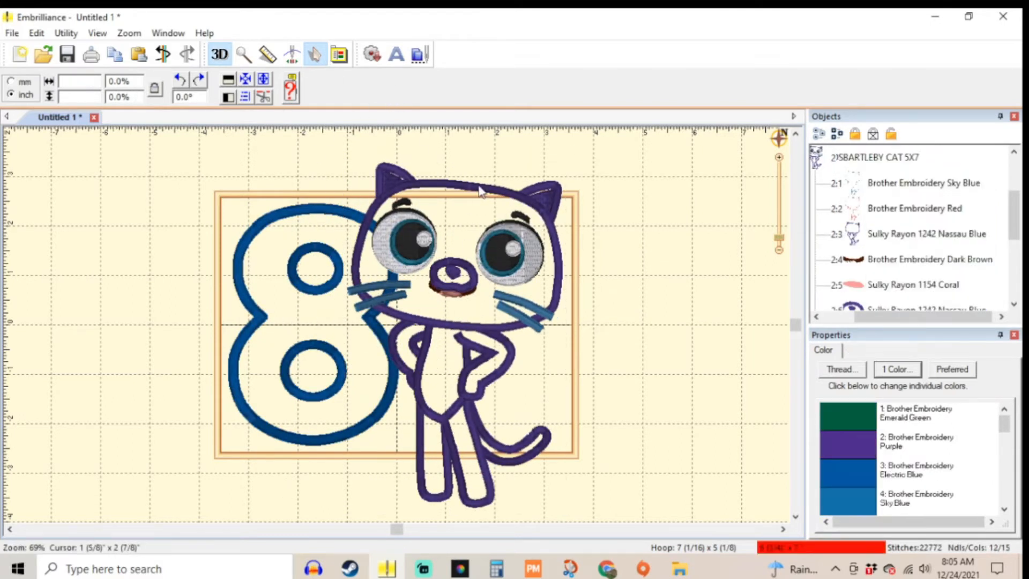
click(469, 199)
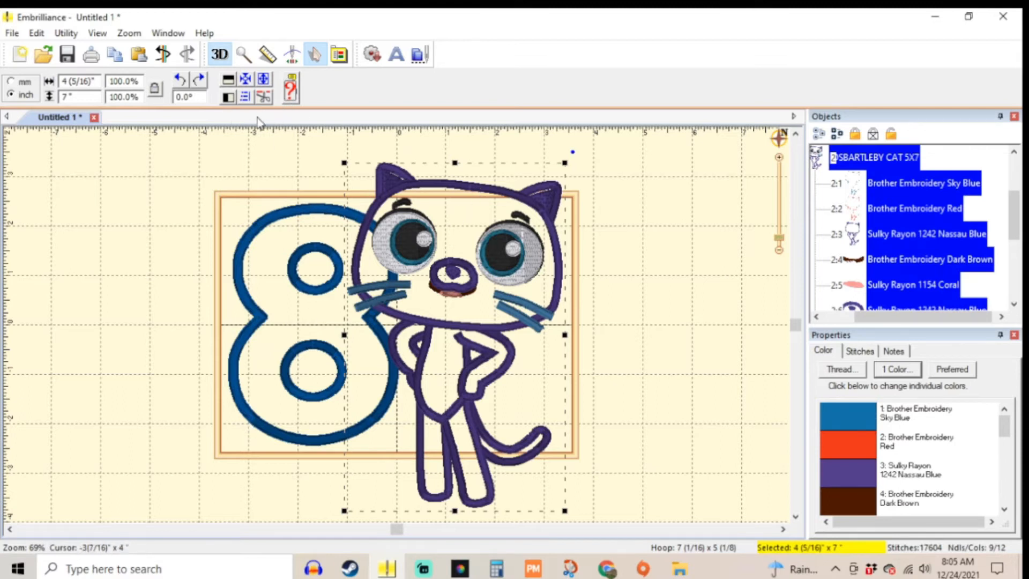
click(264, 83)
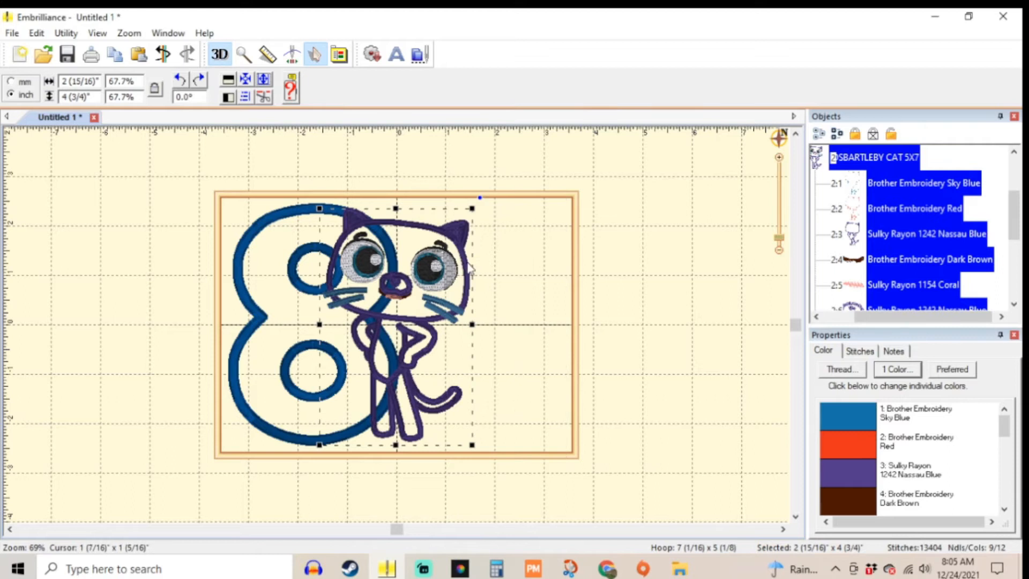
Step: Enlarge the cat to about 3 1/4 x 5 3/16 inches and position it inside the hoop to the right of the eight
drag(469, 267, 524, 268)
drag(526, 445, 542, 453)
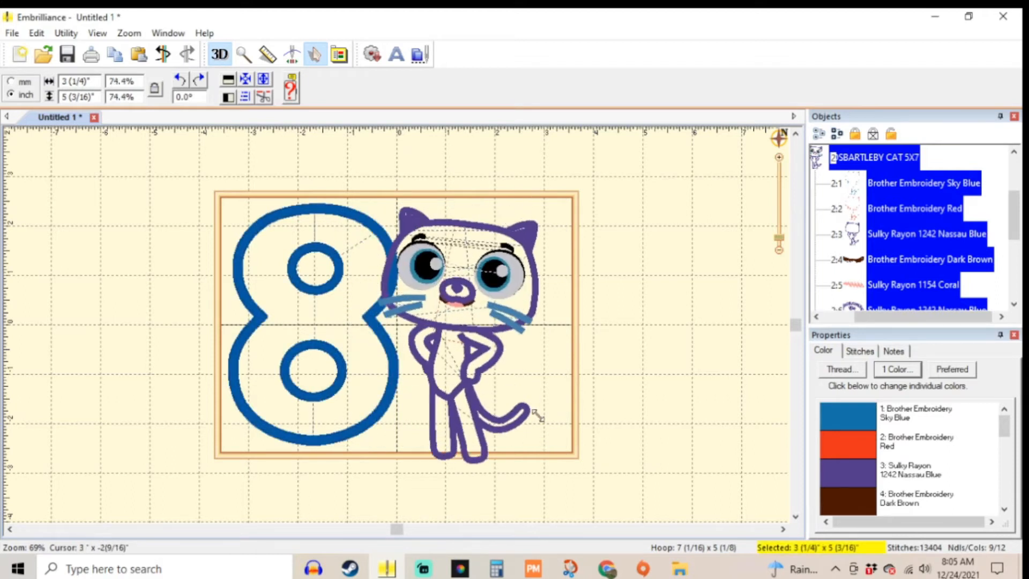
click(512, 351)
drag(490, 333, 490, 322)
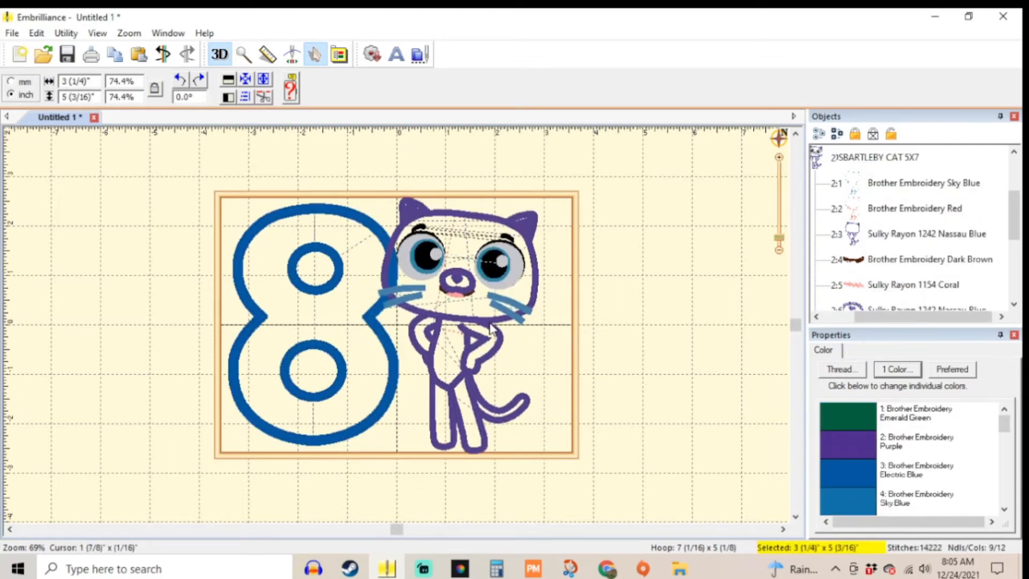
Step: Move the number eight to the right so it overlaps the cat, and nudge the cat slightly left
click(490, 325)
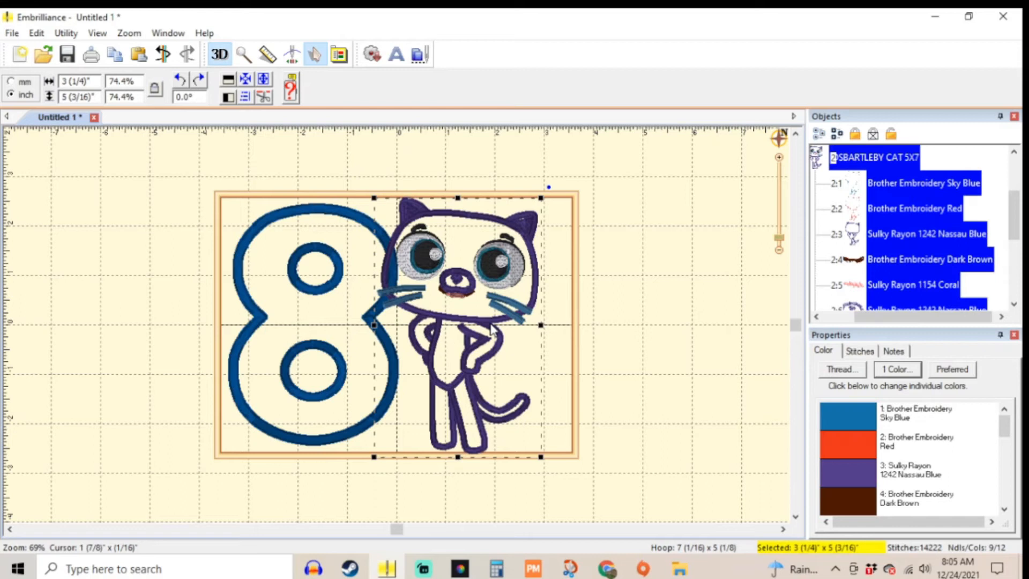
click(285, 311)
drag(271, 316, 311, 322)
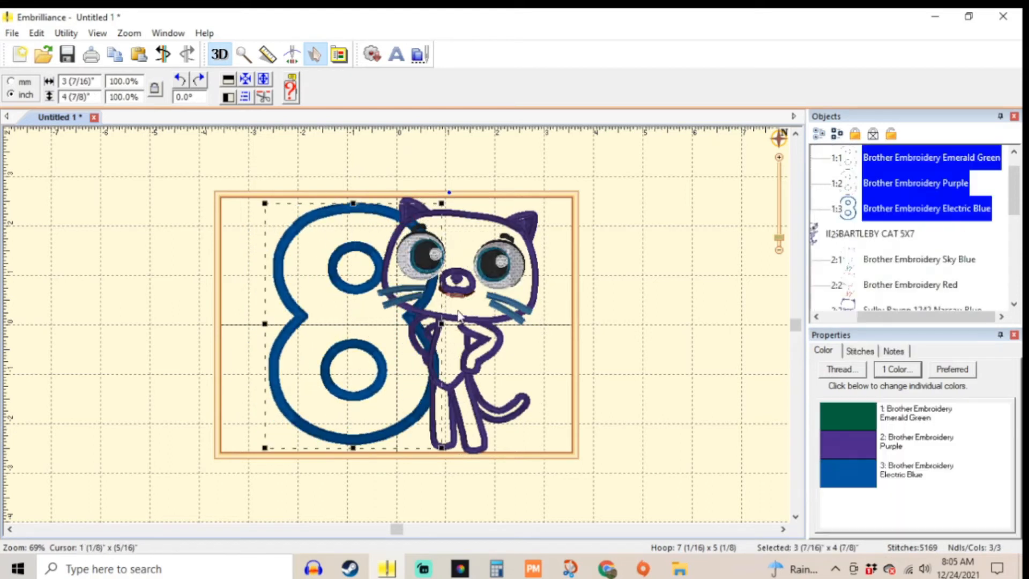
click(459, 313)
mouse_move(487, 321)
mouse_down()
mouse_move(502, 324)
mouse_move(469, 325)
mouse_move(482, 325)
mouse_up()
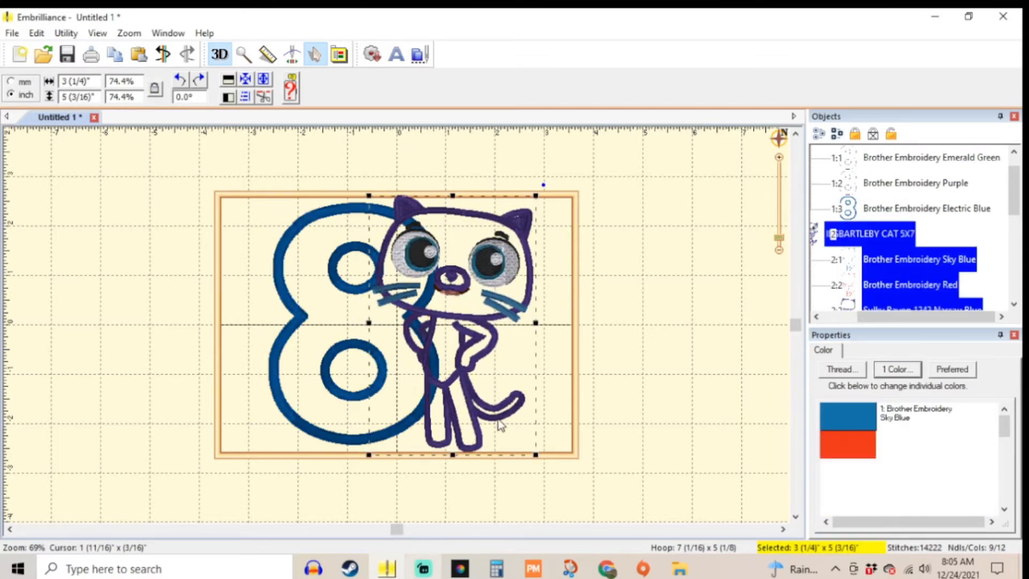
Step: Collapse both designs' color lists and convert the number eight's threads to the preferred Madeira Poly brand
click(828, 318)
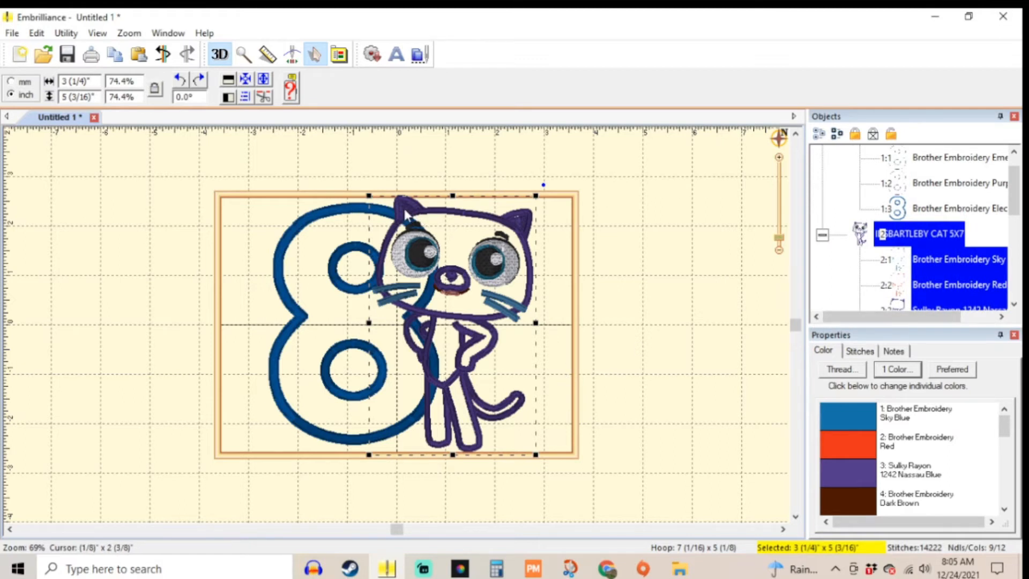
click(822, 234)
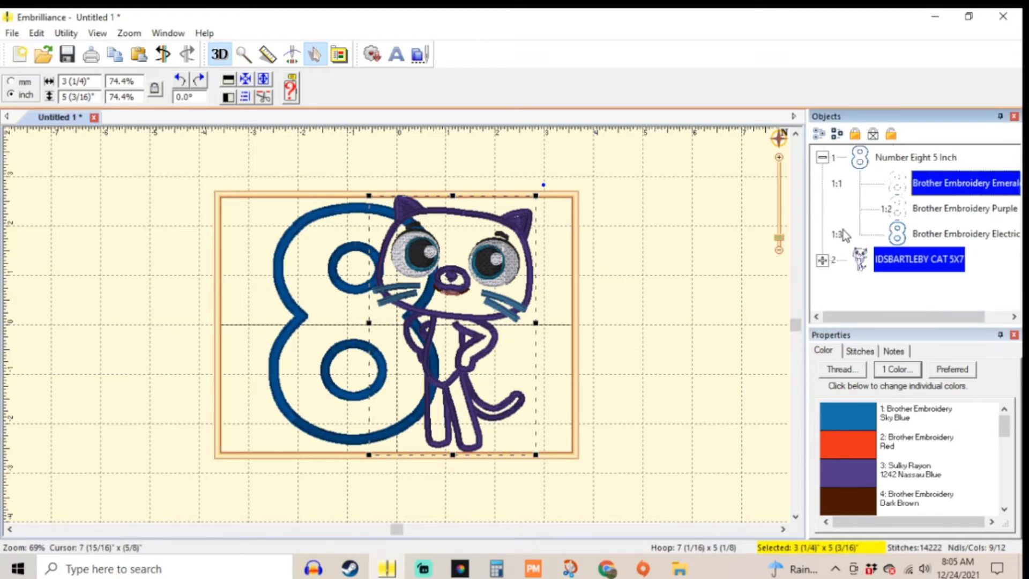
click(823, 158)
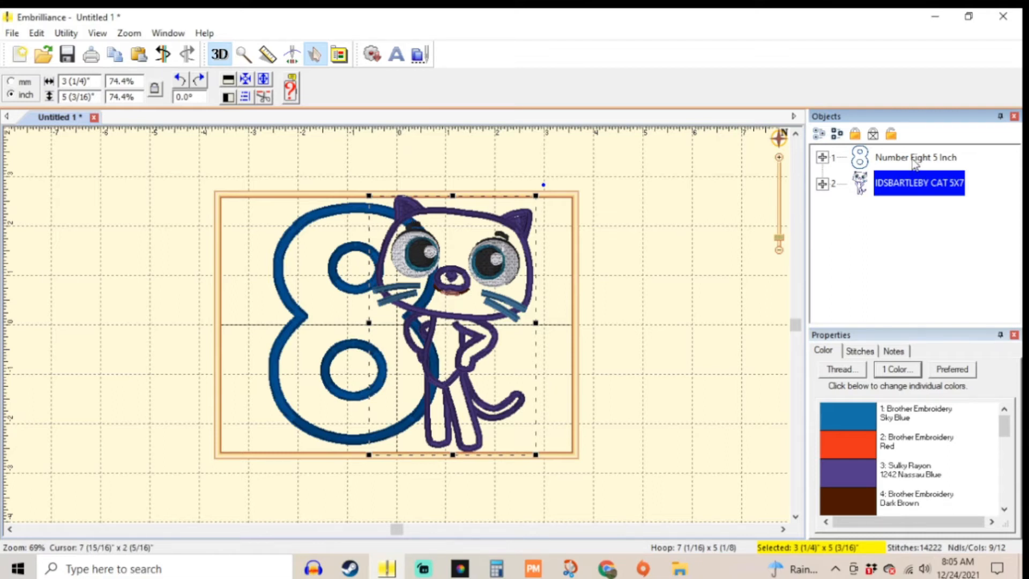
click(426, 266)
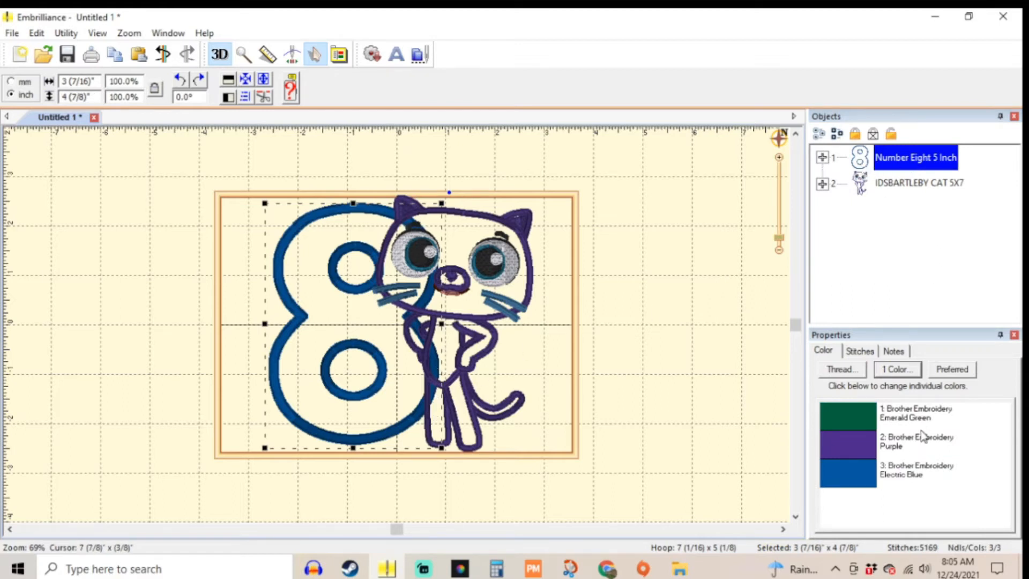
click(954, 369)
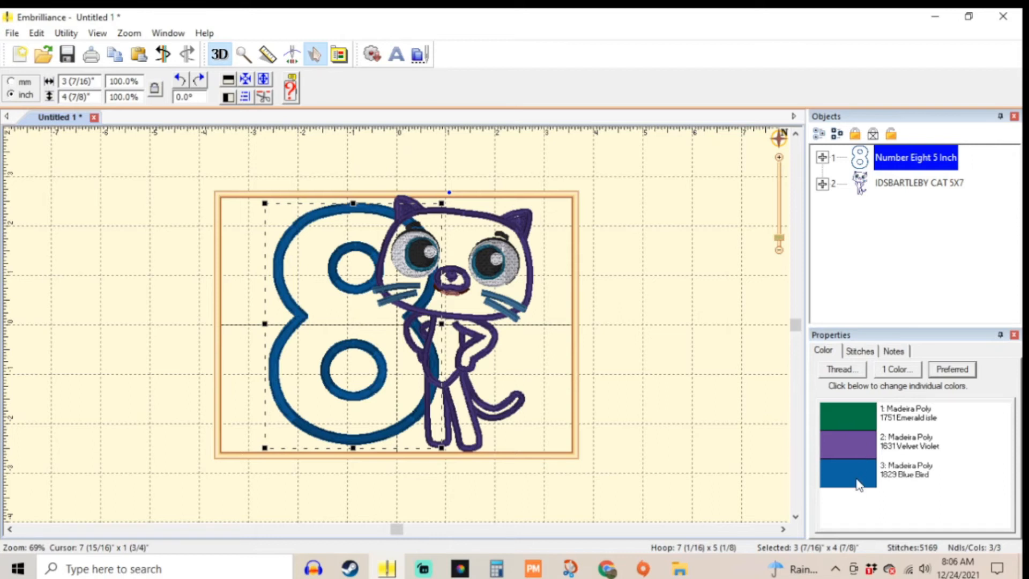
Step: Set the applique style of the number eight's first color, 1751 Emerald Isle, to Applique Position
click(863, 416)
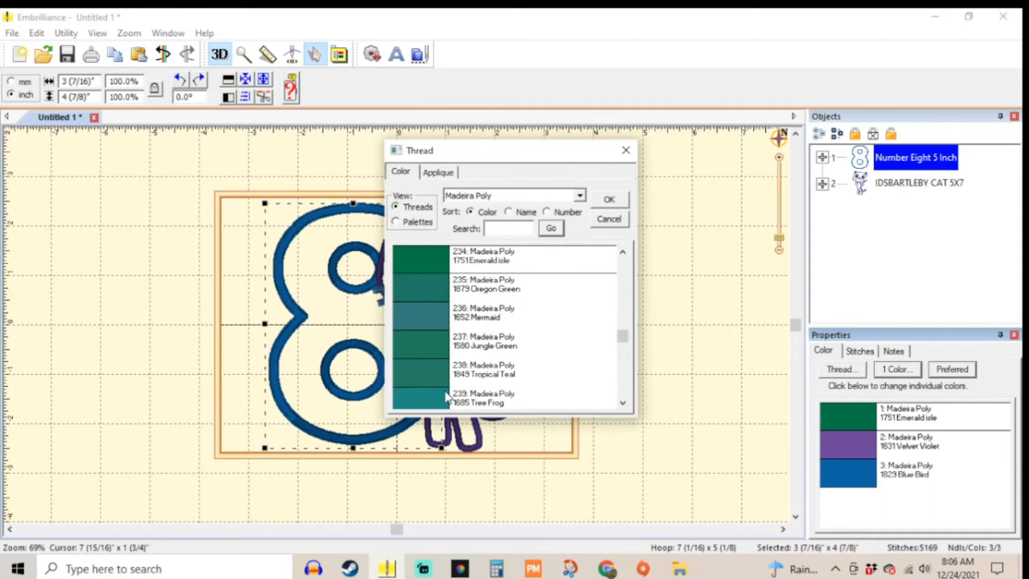
click(437, 172)
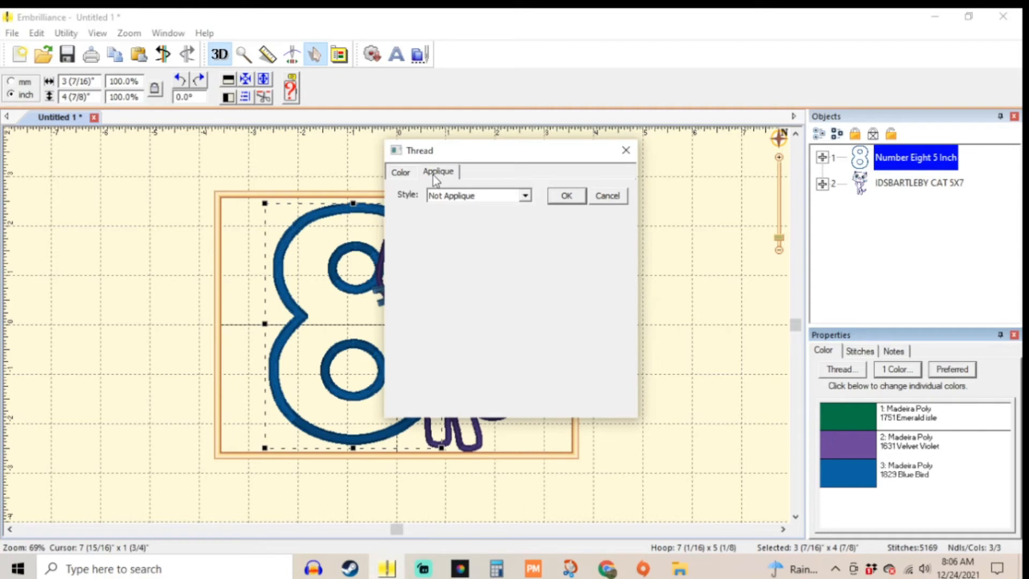
click(527, 197)
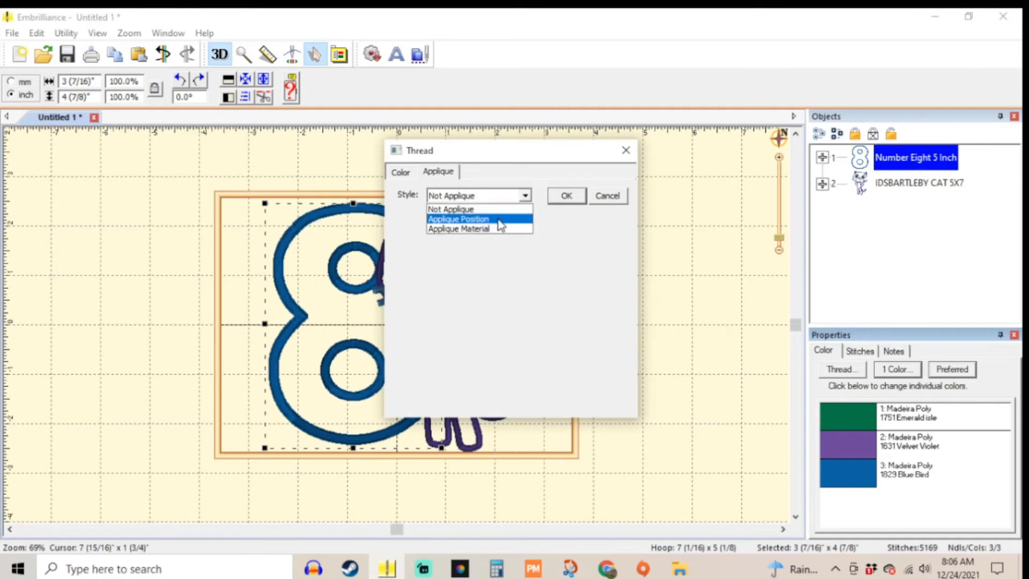
click(486, 220)
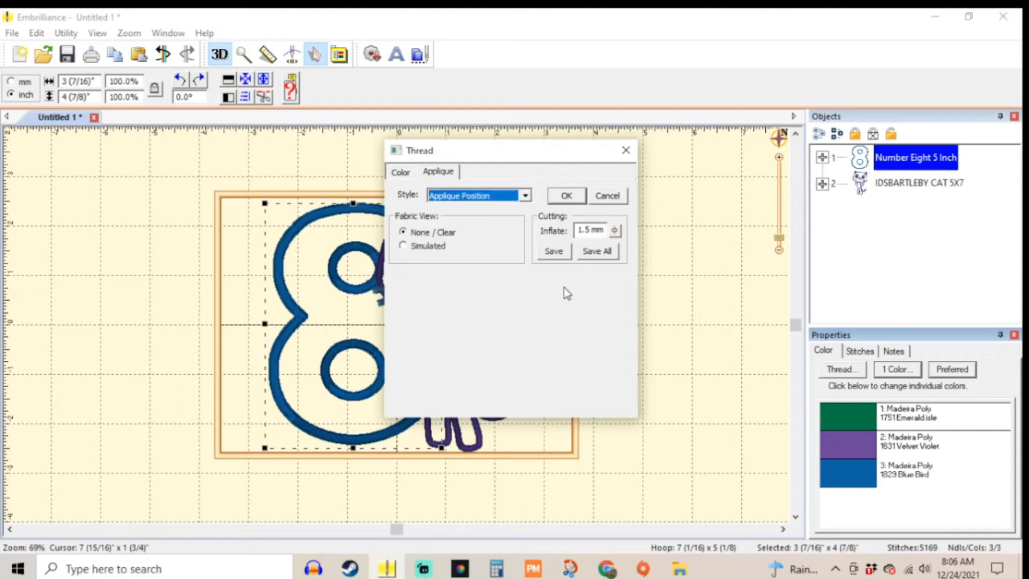
click(565, 200)
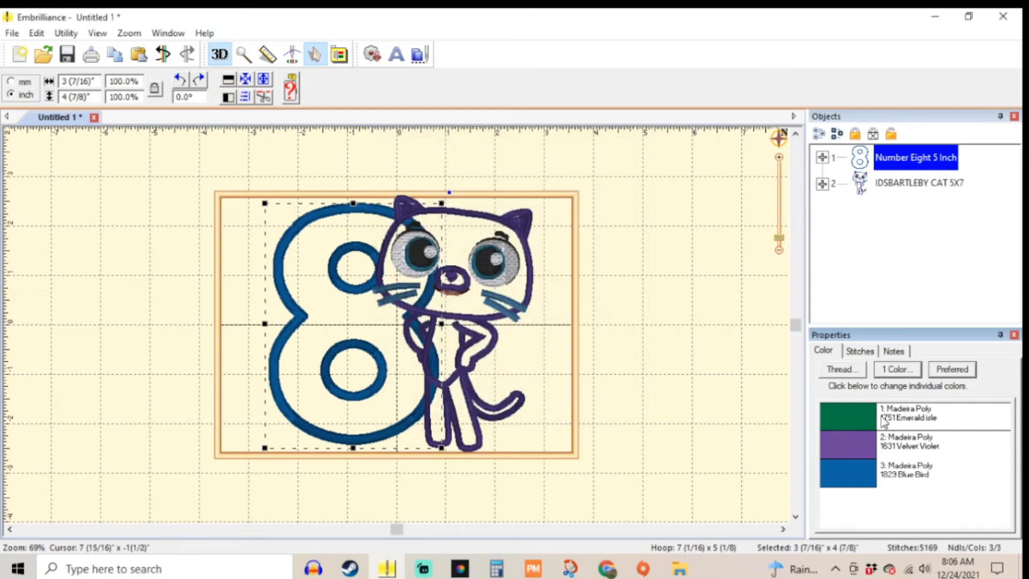
click(852, 414)
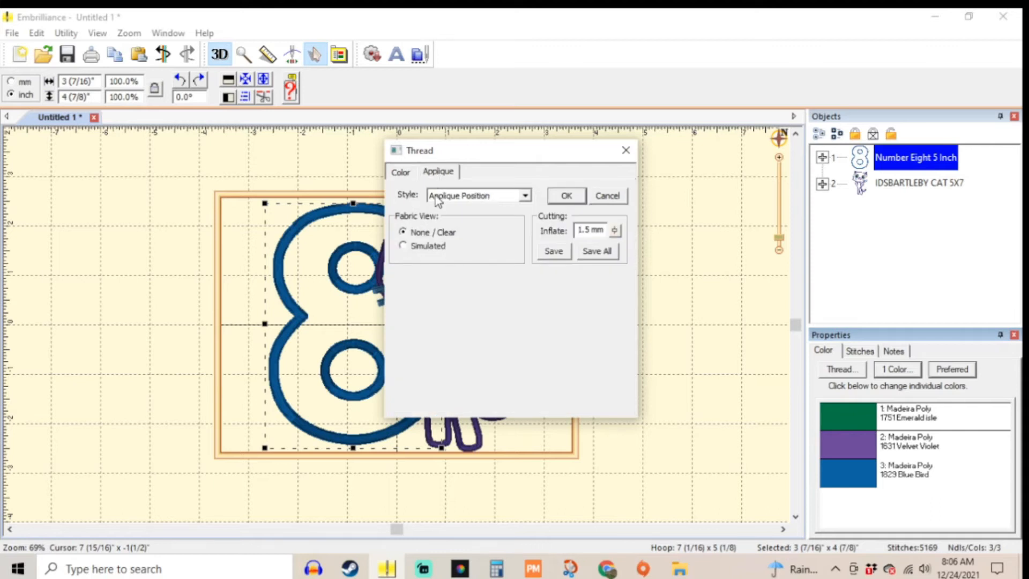
click(438, 198)
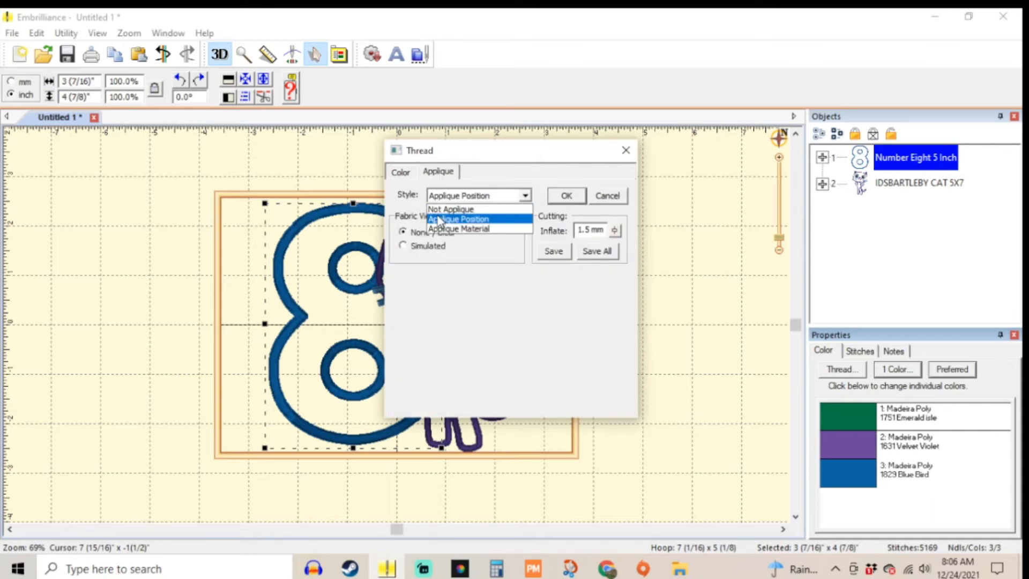
click(438, 220)
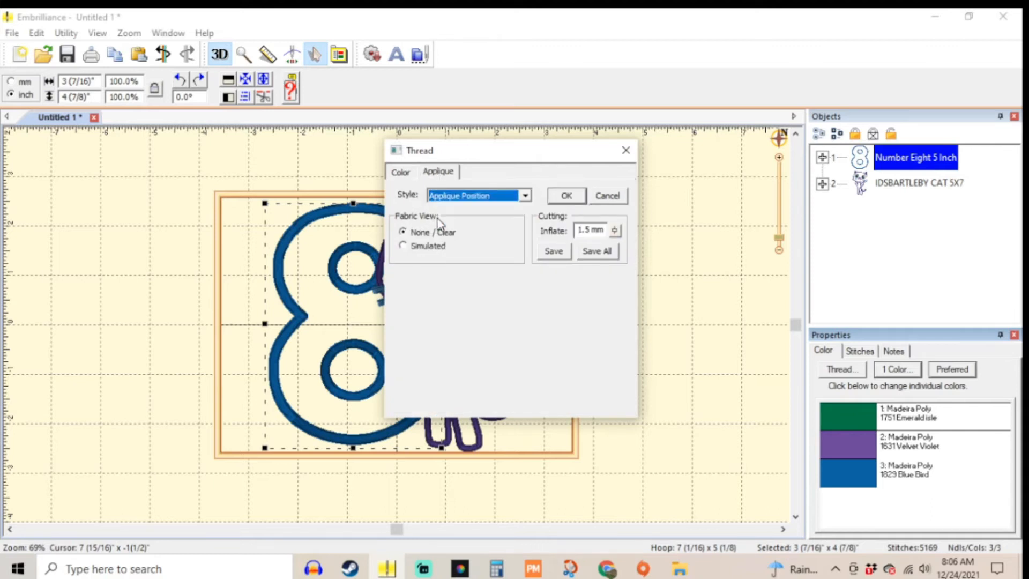
click(567, 200)
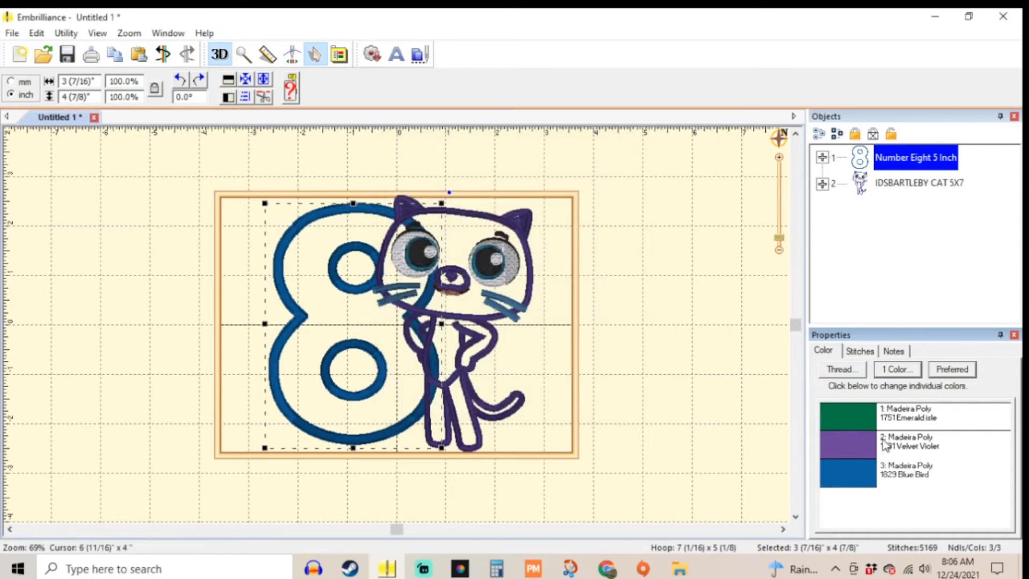
Step: Set the applique style of the number eight's second color, 1631 Velvet Violet, to Applique Material
click(866, 449)
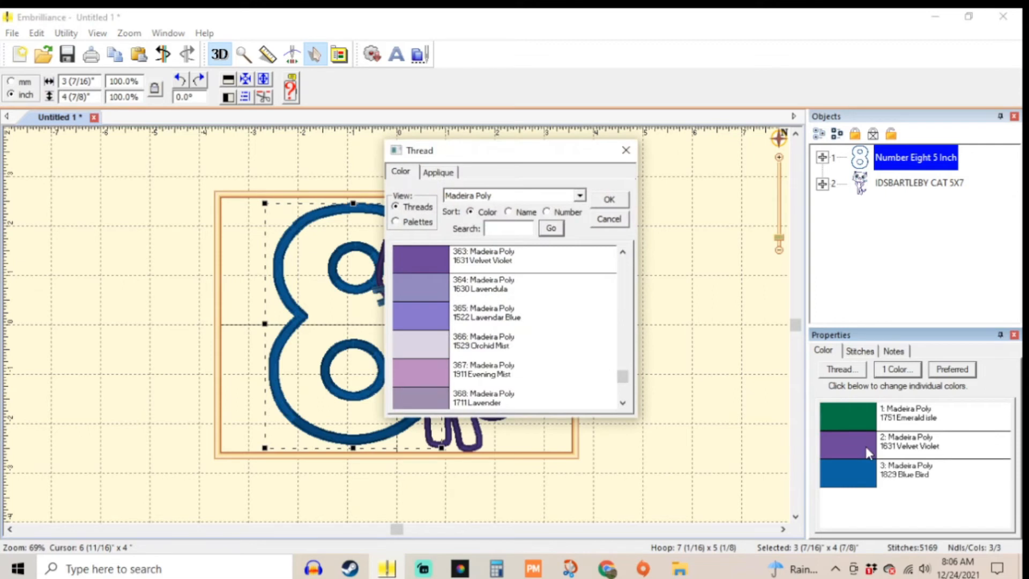
click(440, 173)
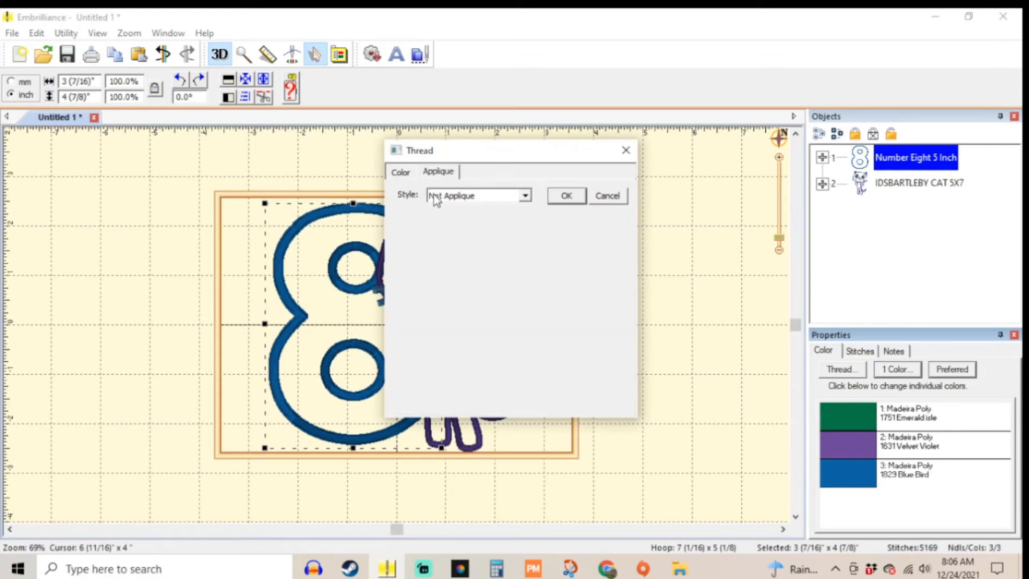
click(470, 200)
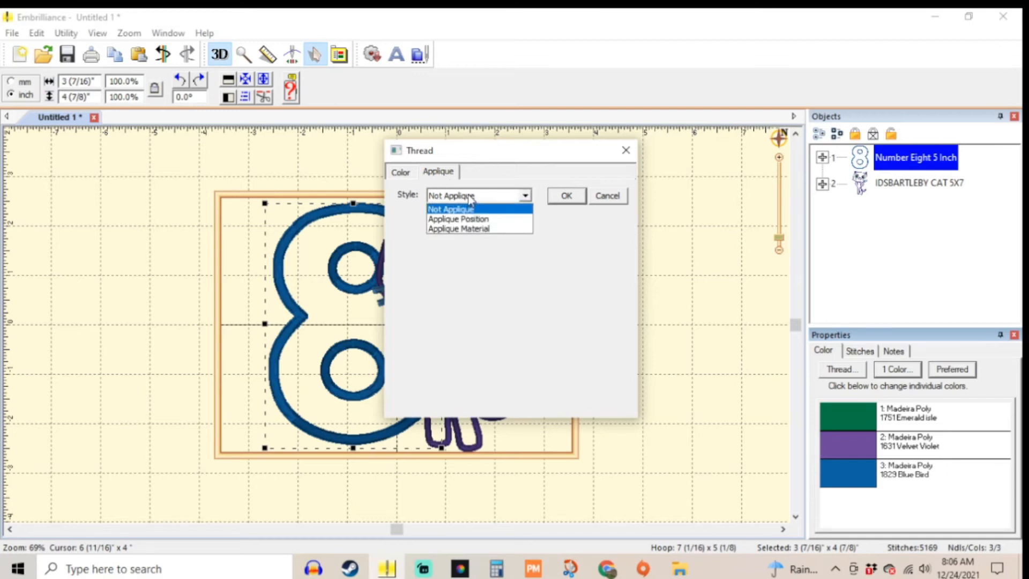
click(474, 229)
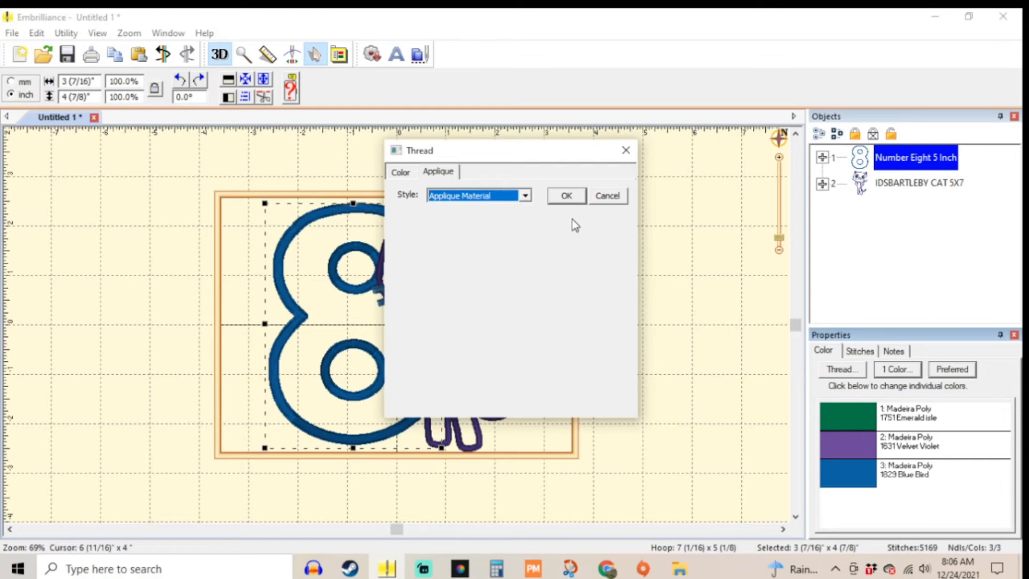
click(558, 202)
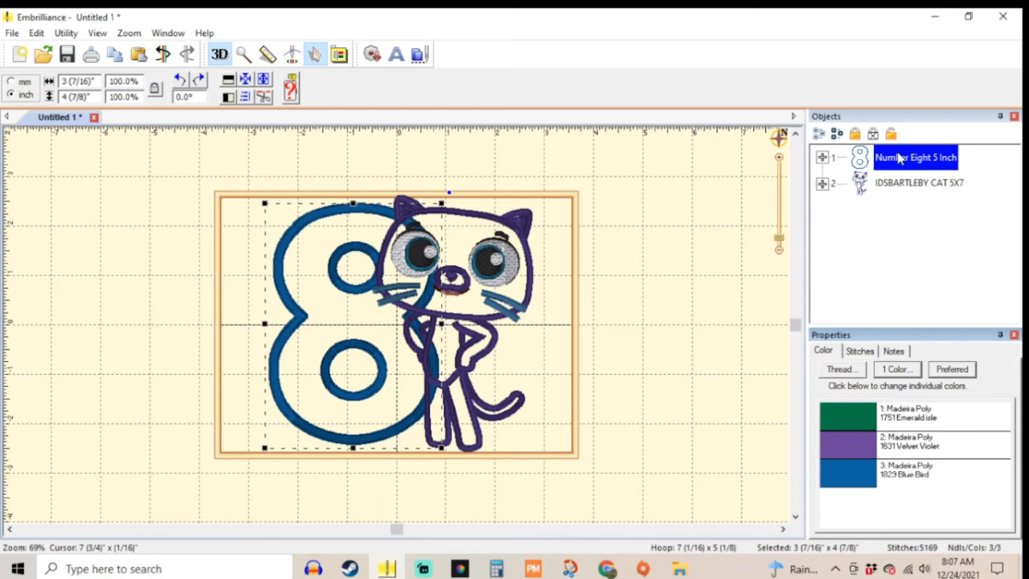
Step: Convert all thread colors of the IDSBARTLEBY CAT 5X7 design to the preferred Madeira Poly brand
click(882, 185)
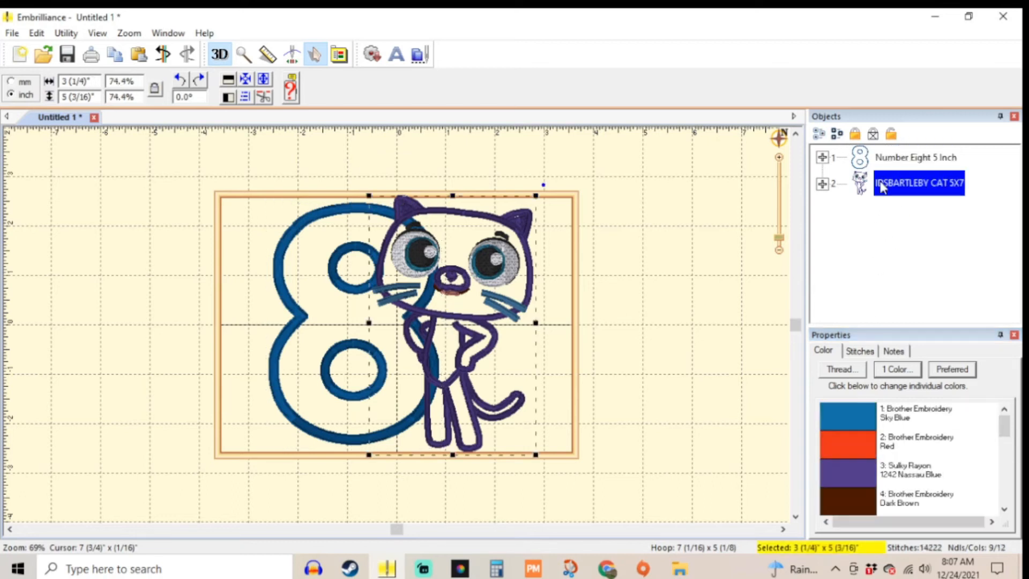
click(953, 369)
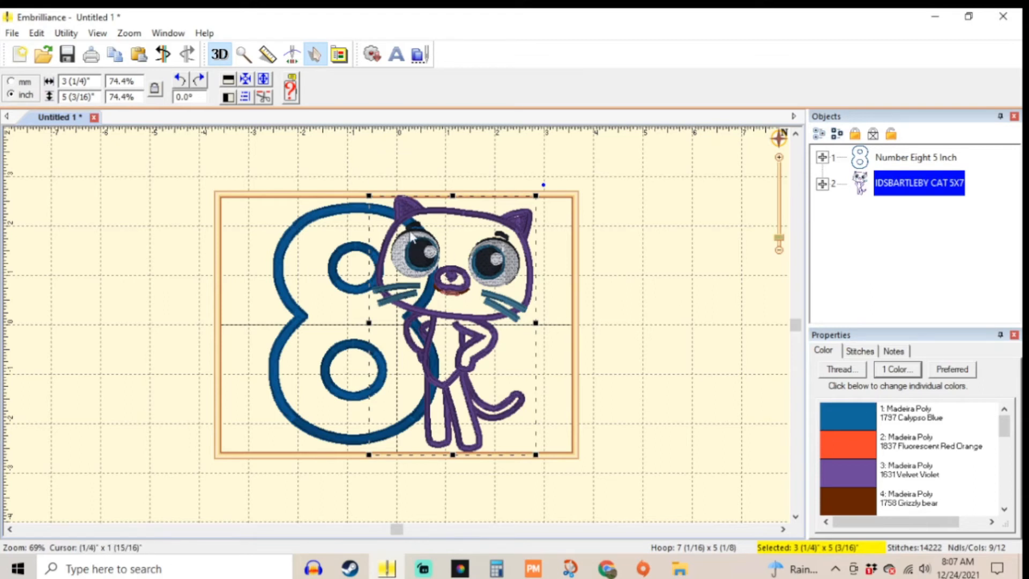
click(856, 417)
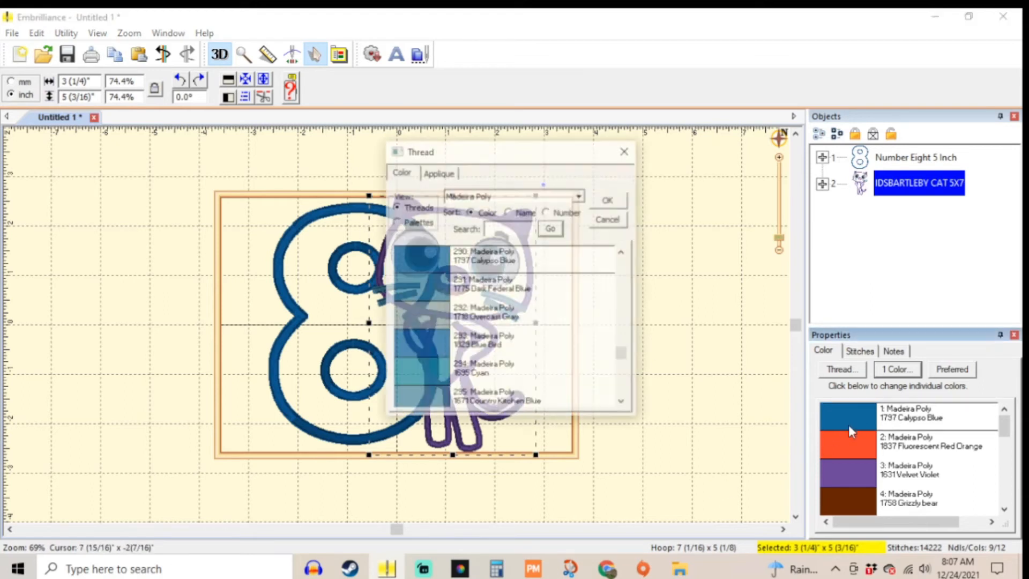
click(626, 152)
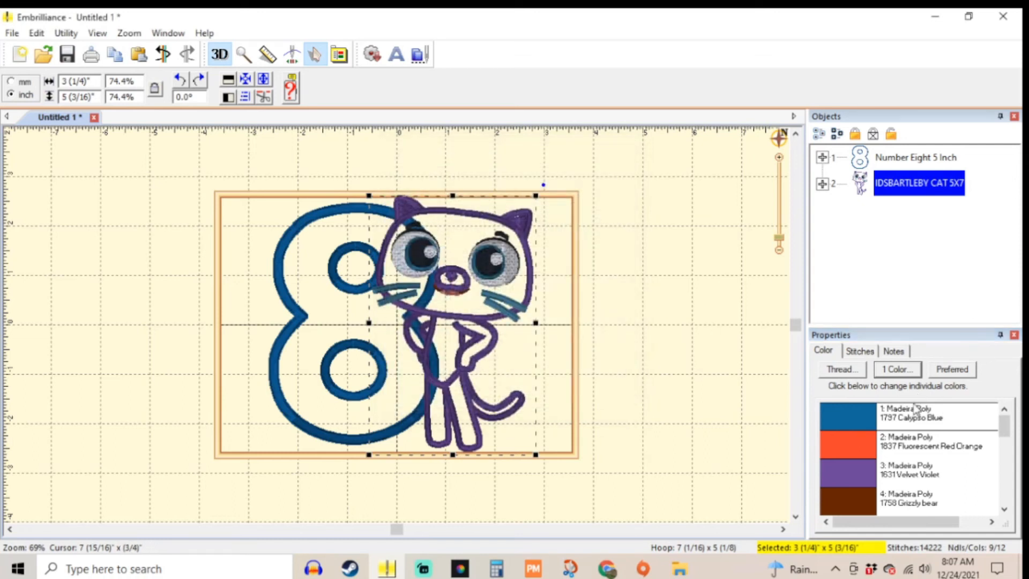
Step: Expand the cat's color list and set its first color, 1797 Calypso Blue, to the Applique Position style
click(822, 184)
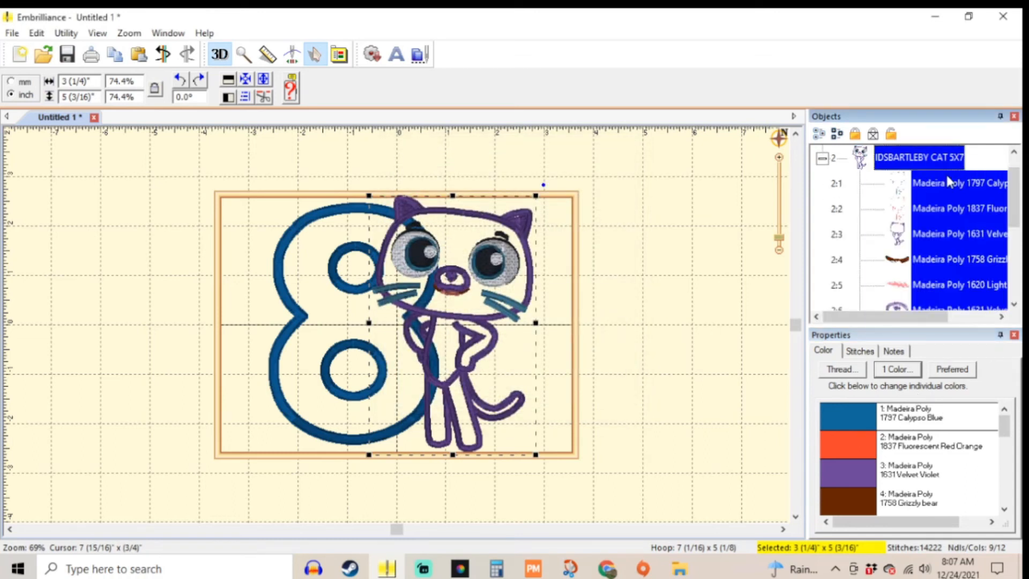
drag(900, 317, 938, 316)
click(913, 182)
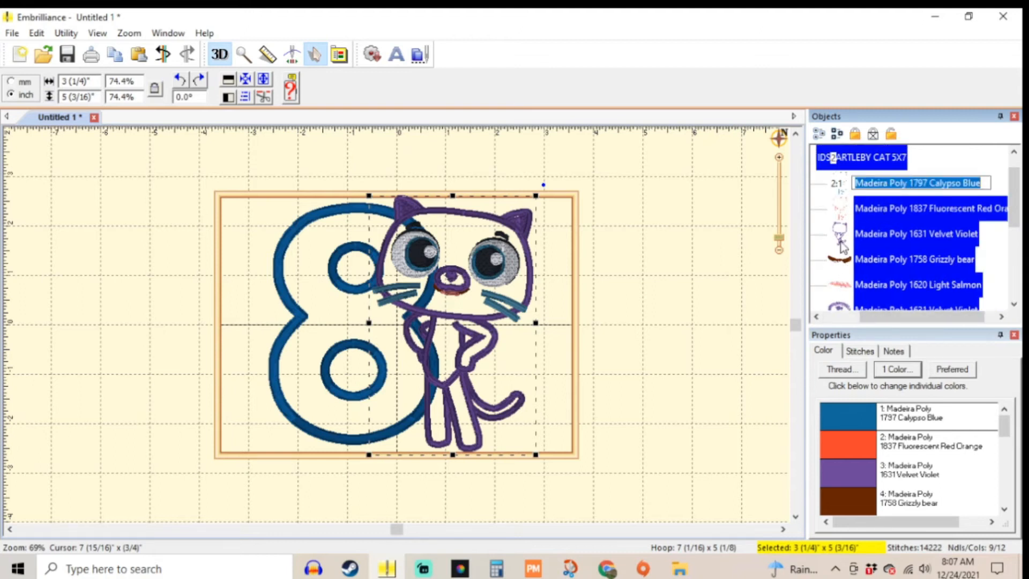
drag(863, 316, 815, 320)
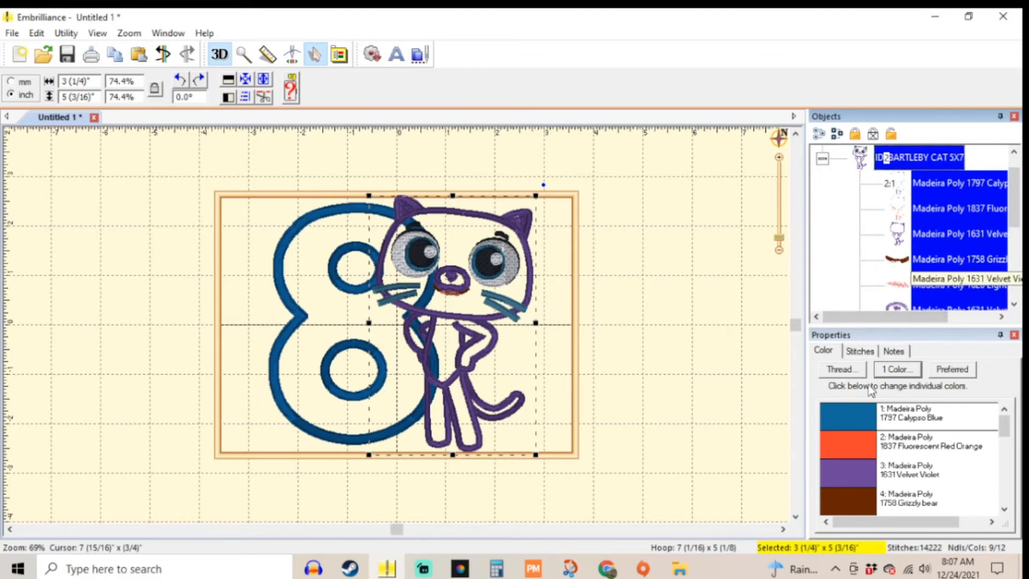
click(847, 414)
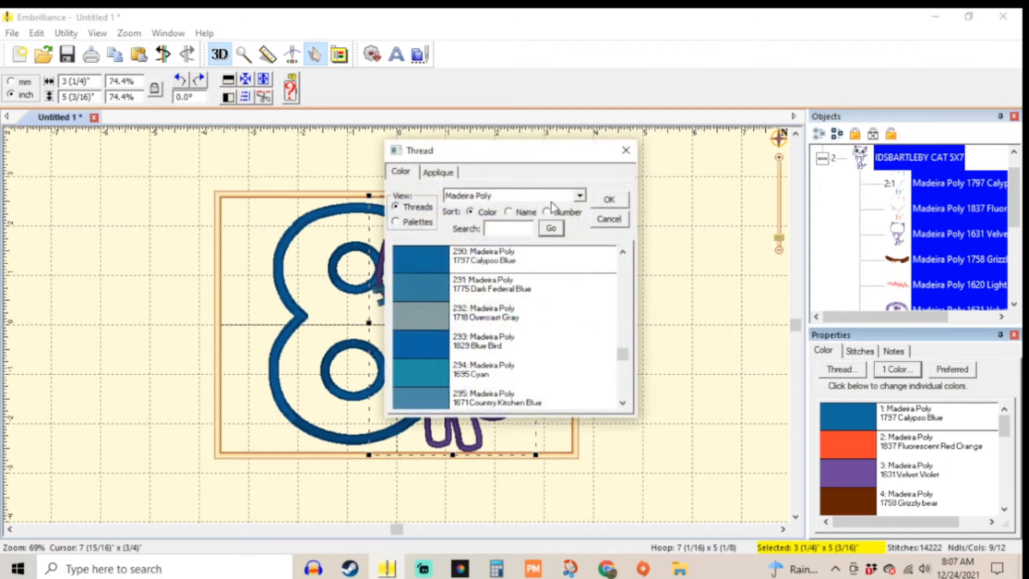
click(437, 173)
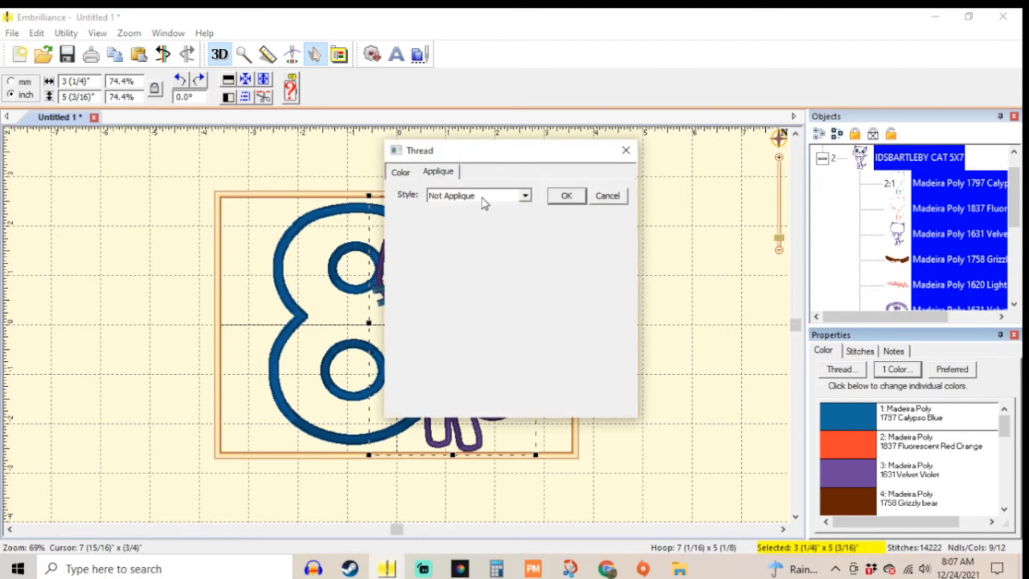
click(483, 200)
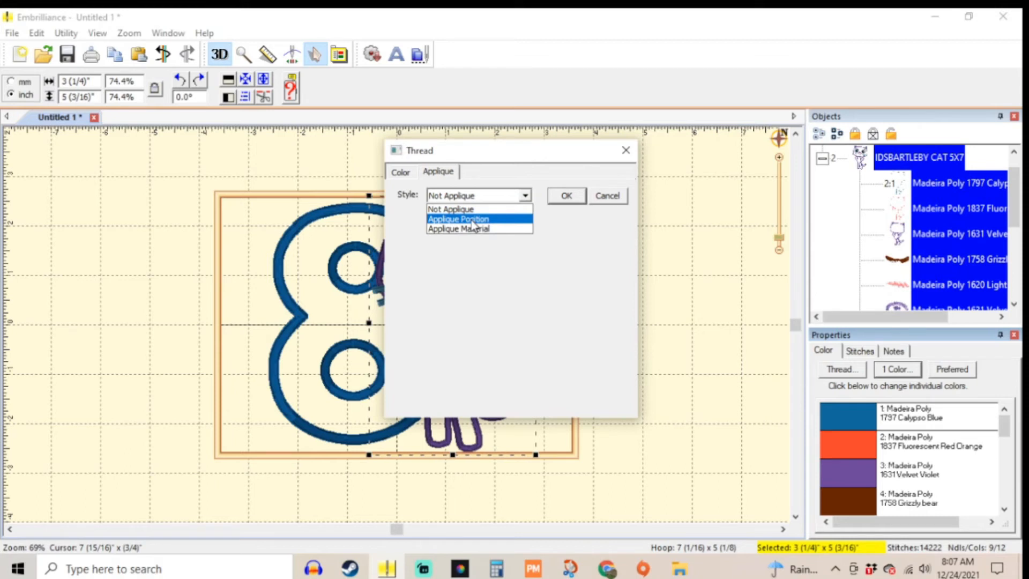
click(473, 219)
click(562, 199)
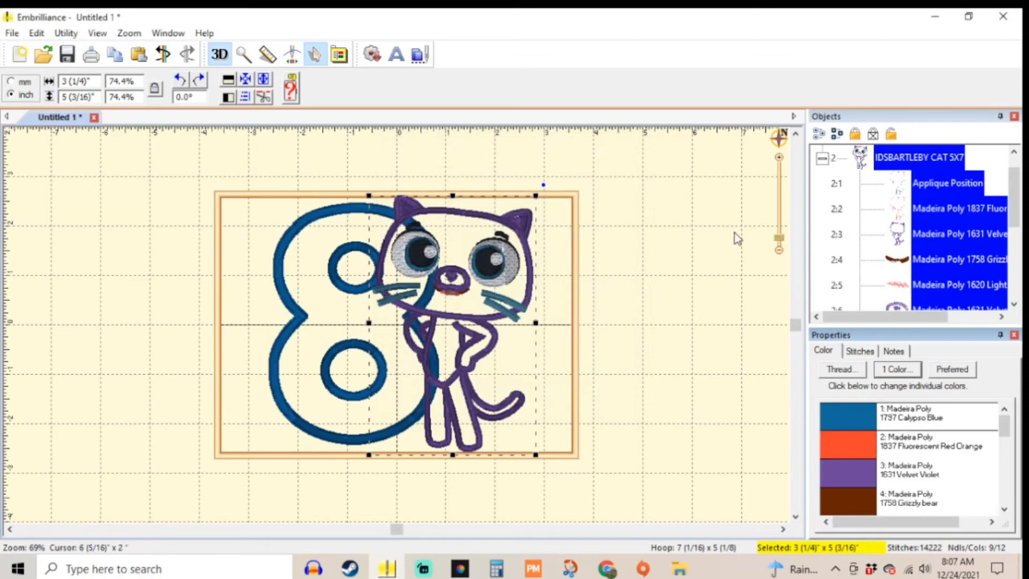
Step: Set the applique style of the cat's second color, 1837 Fluorescent Red Orange, to Applique Material
click(879, 211)
click(934, 212)
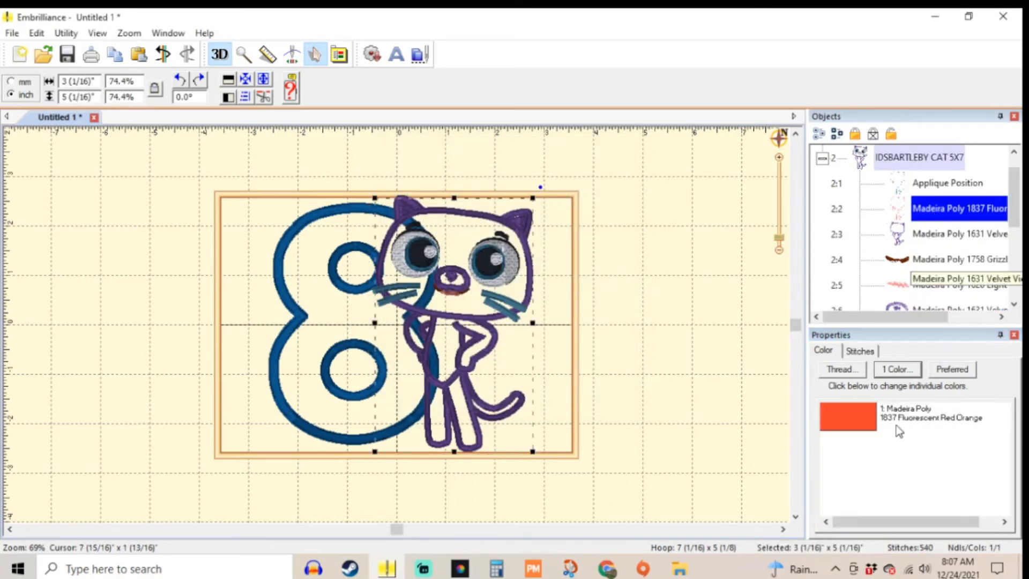
click(864, 416)
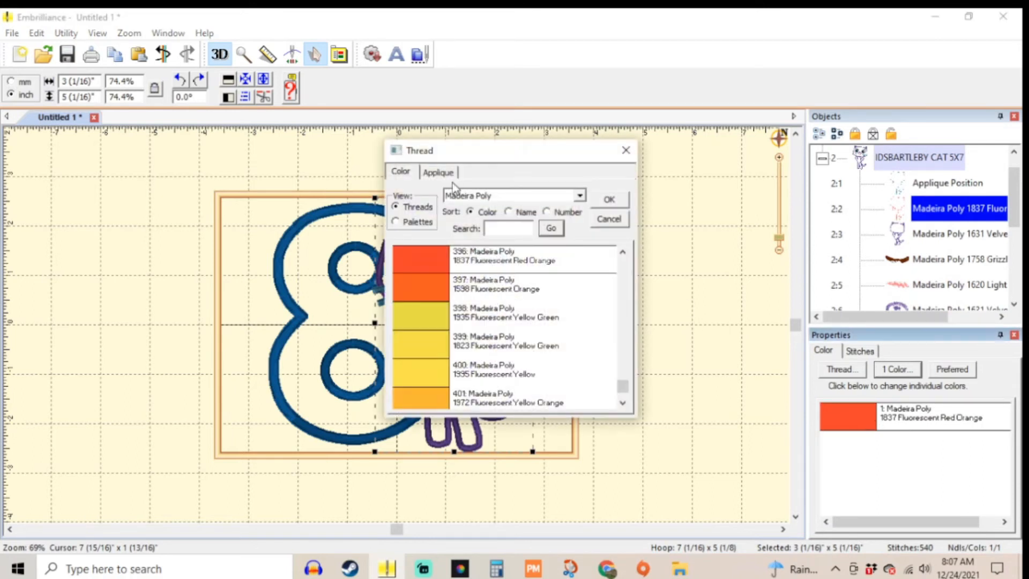
click(438, 172)
click(466, 196)
click(457, 229)
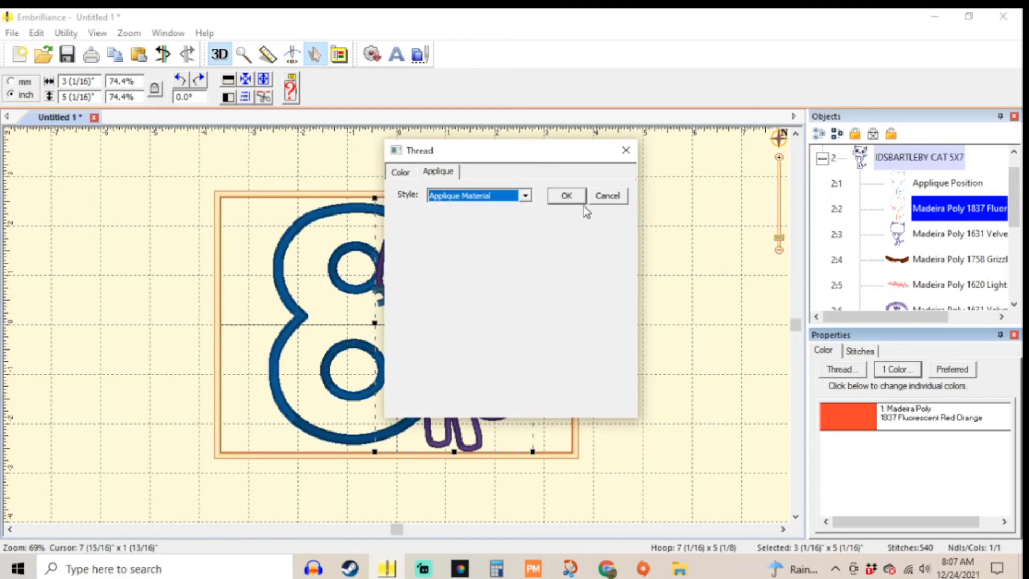
click(567, 196)
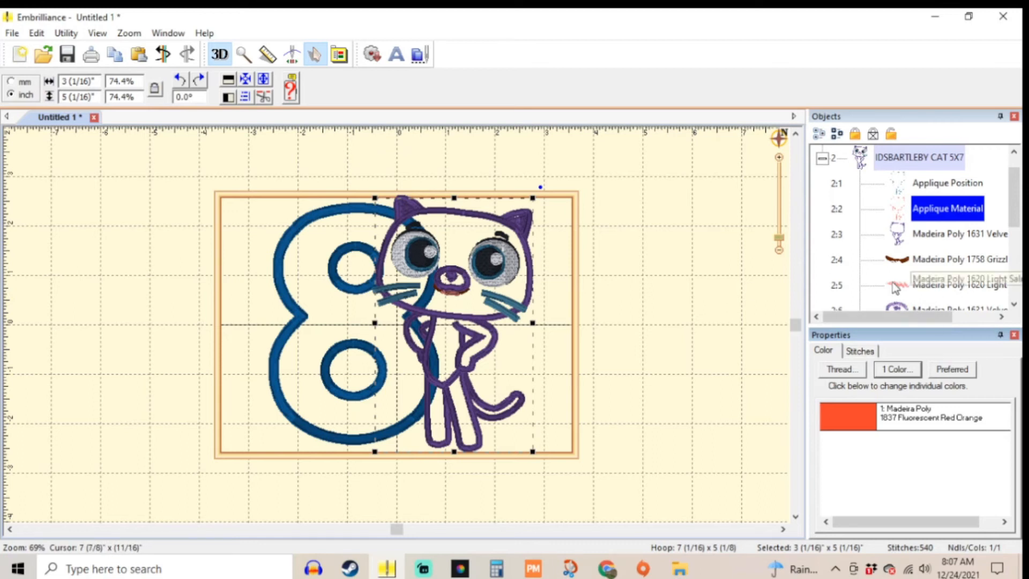
Step: Review the cat's remaining thread colors and expand the number eight's color list to check its applique steps
scroll(908, 287, down, 1)
scroll(908, 288, down, 1)
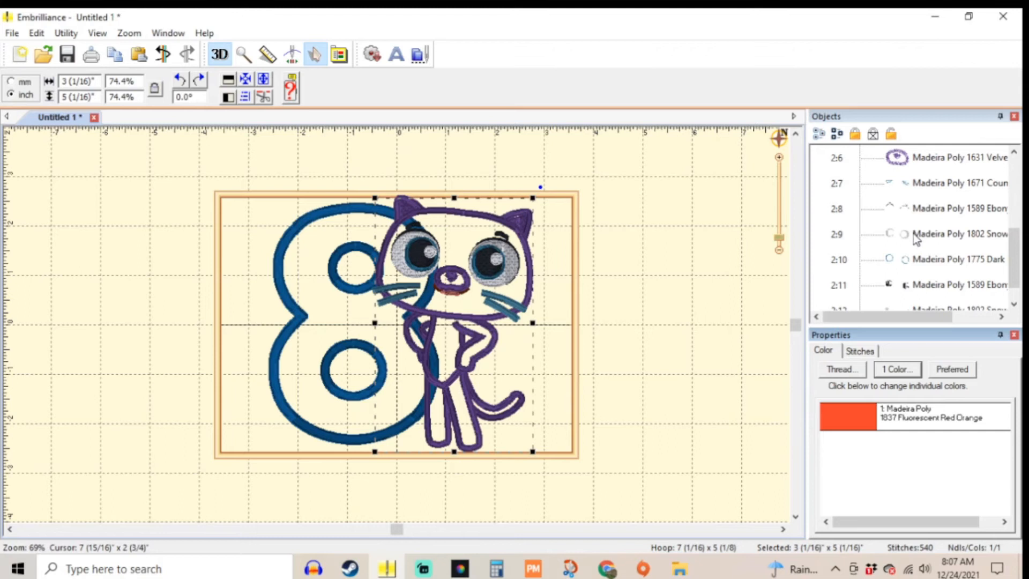
click(916, 236)
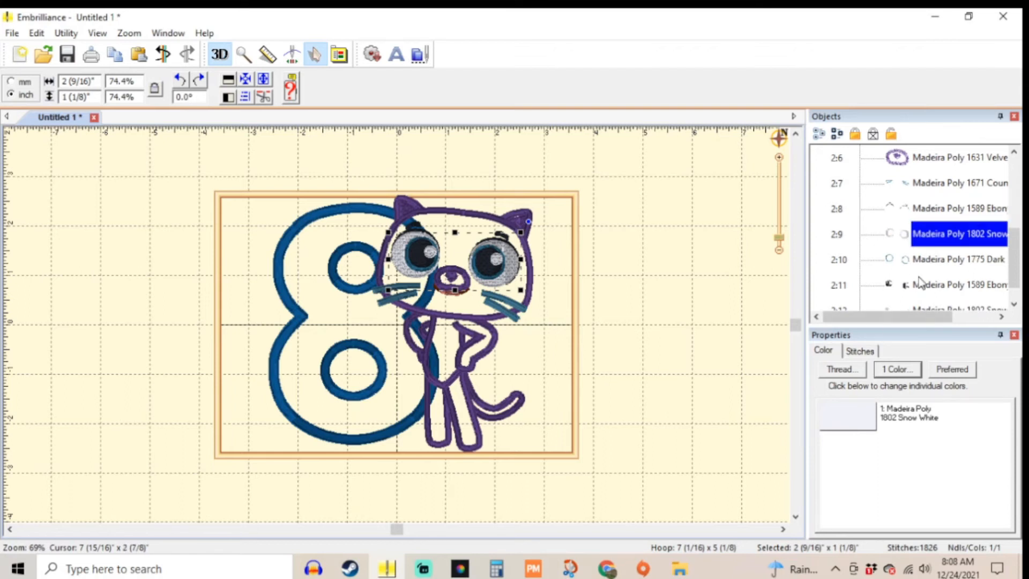
scroll(922, 281, up, 3)
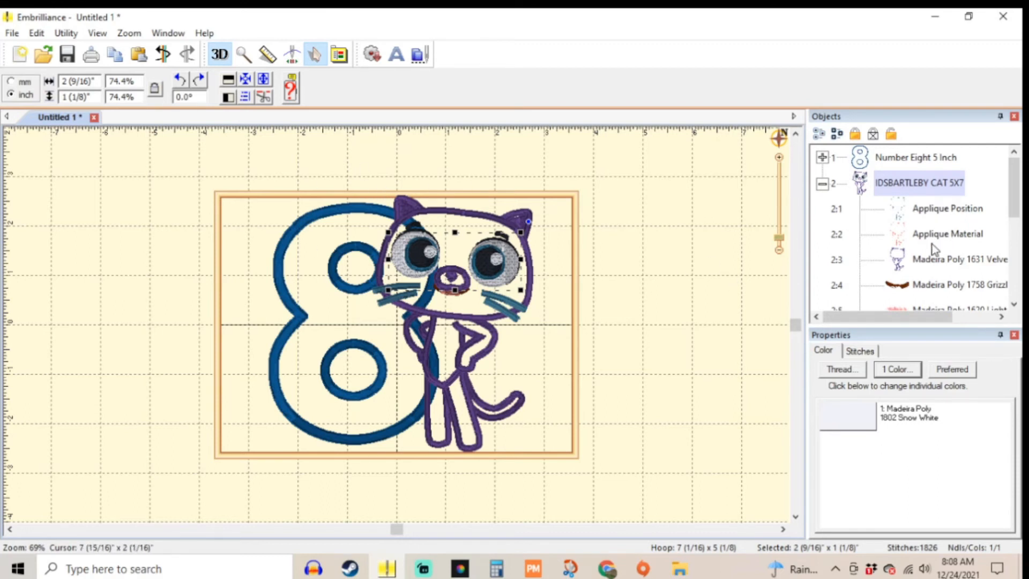
click(822, 157)
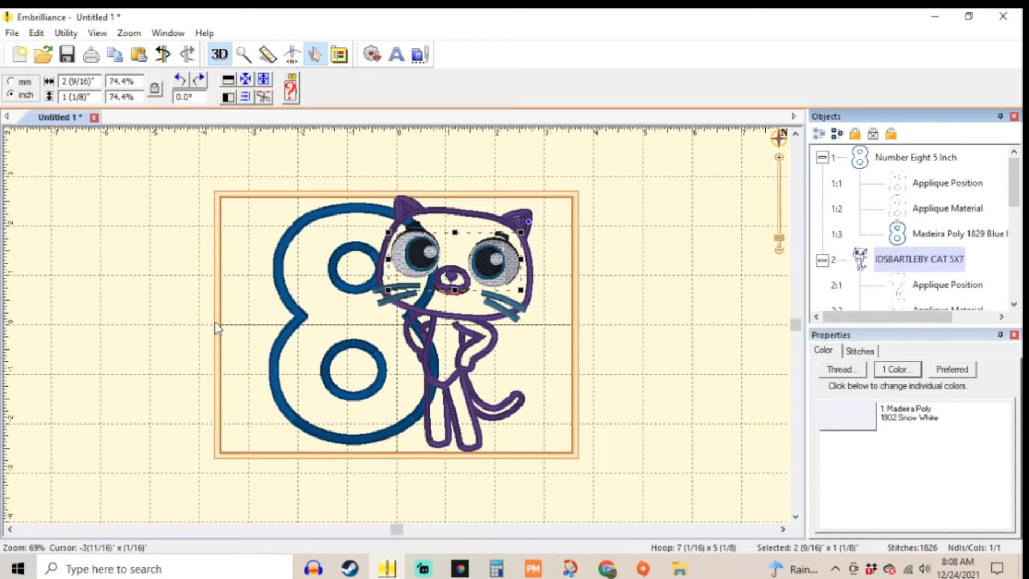
Step: Try removing the hidden stitches beneath the cat, check them by moving the cat off the number eight, and undo
scroll(301, 320, up, 2)
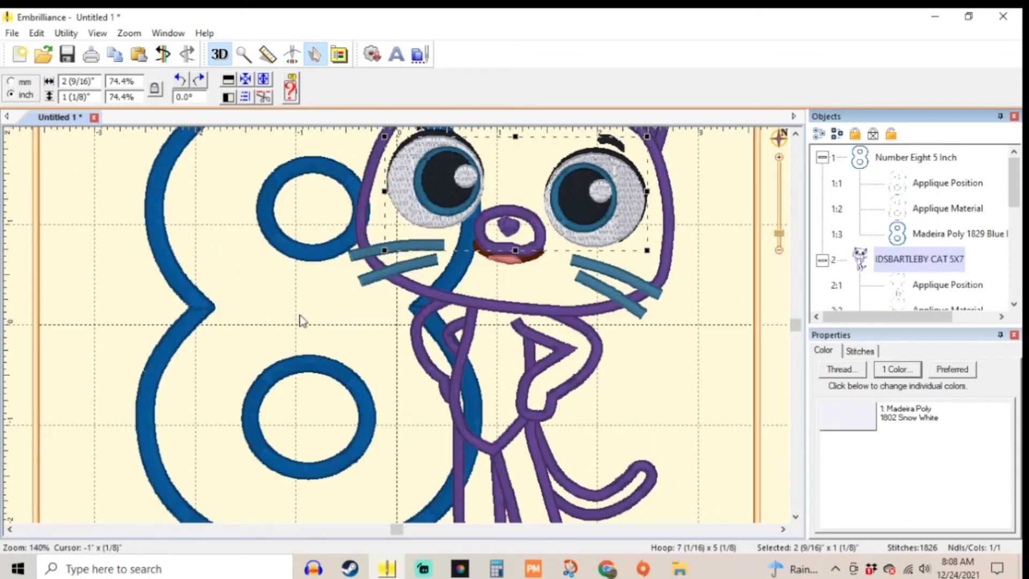
click(264, 97)
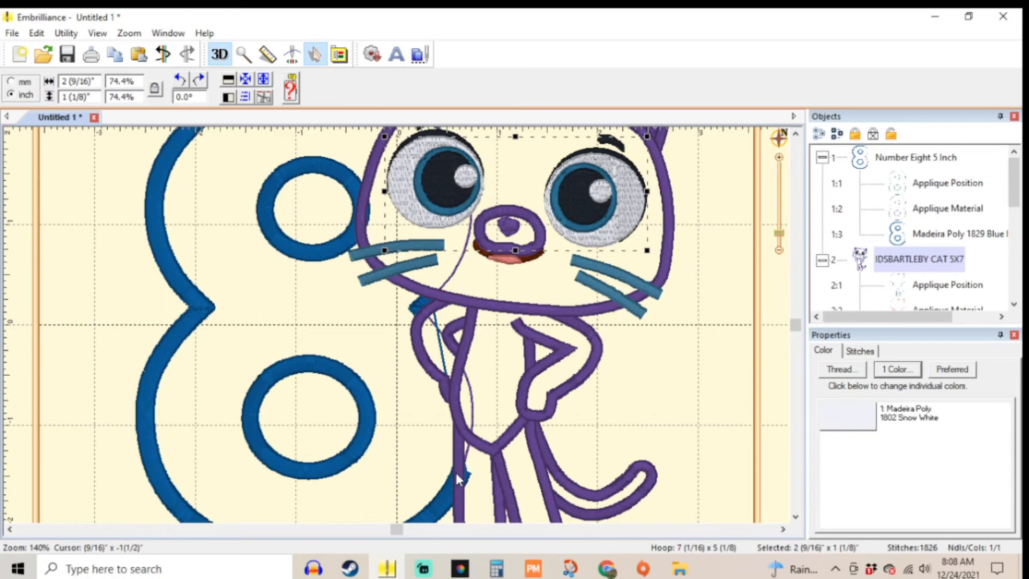
scroll(578, 359, down, 1)
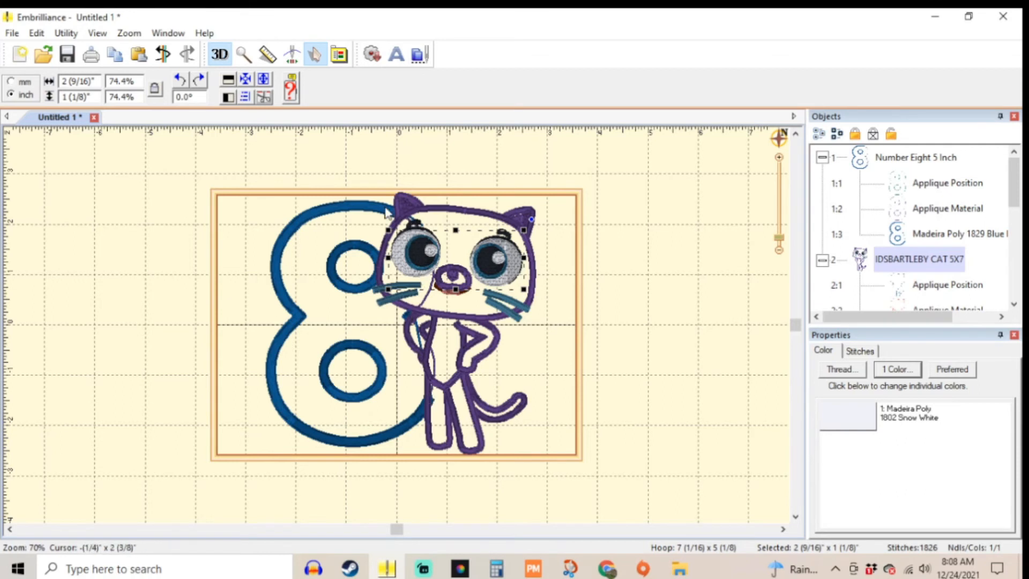
drag(457, 322, 572, 329)
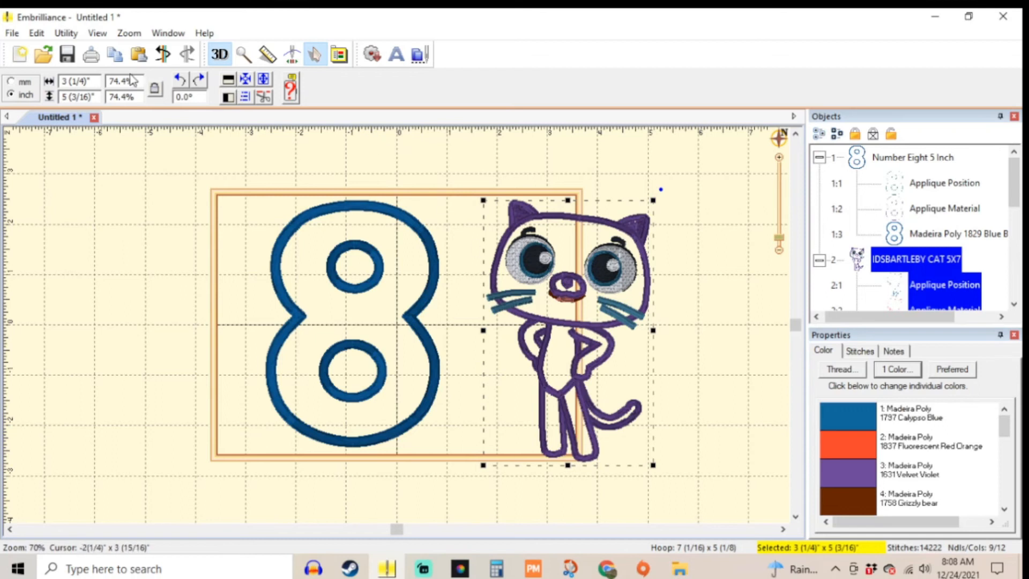
click(165, 54)
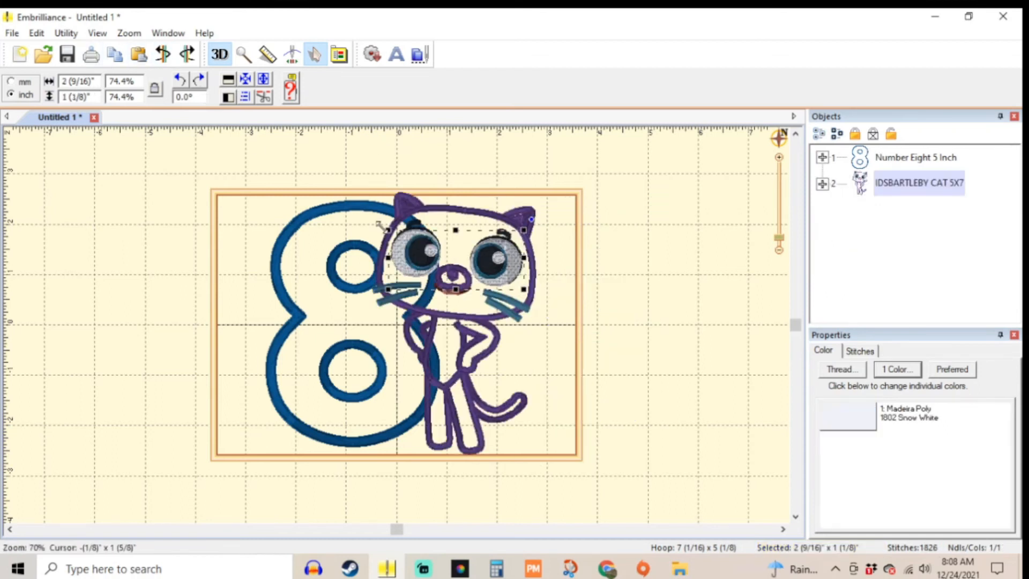
Step: Remove the hidden stitches again, inspect the gap by shifting the cat aside, and move the cat back over the eight
click(267, 101)
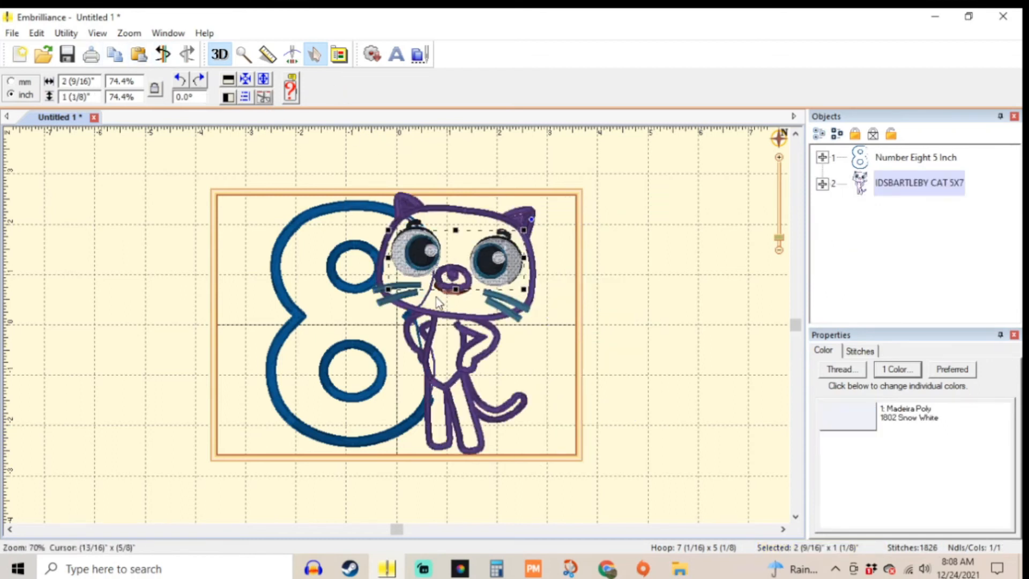
drag(422, 311, 477, 308)
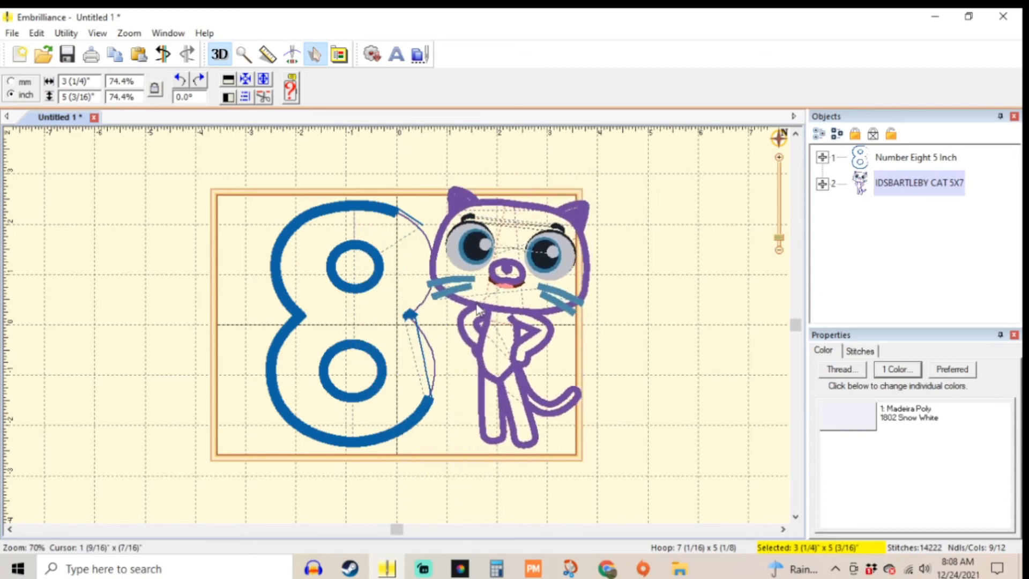
drag(477, 309, 429, 311)
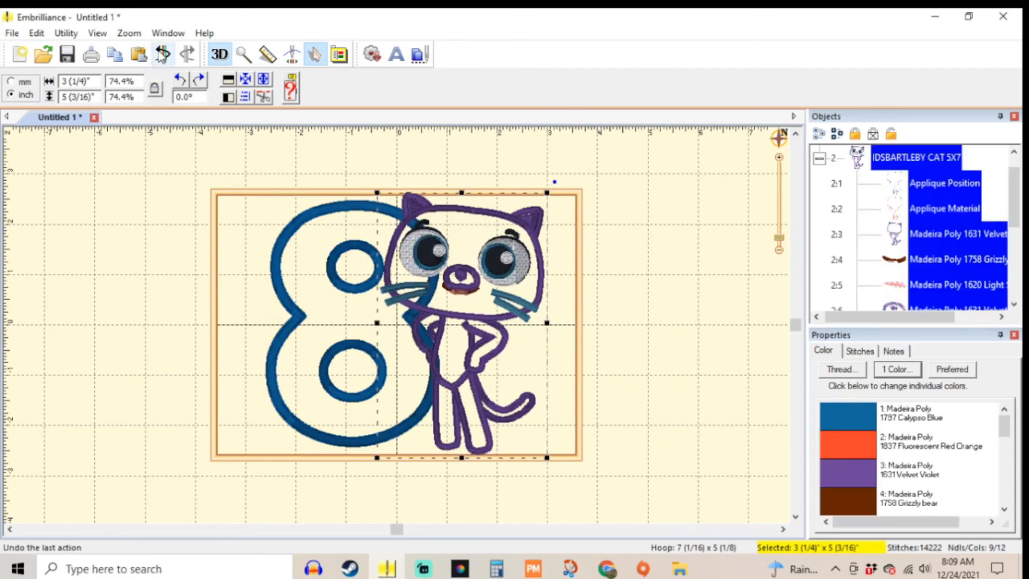
Step: Undo the cat's moves and remove the hidden stitches of the number eight where the cat overlaps it
click(162, 56)
click(262, 100)
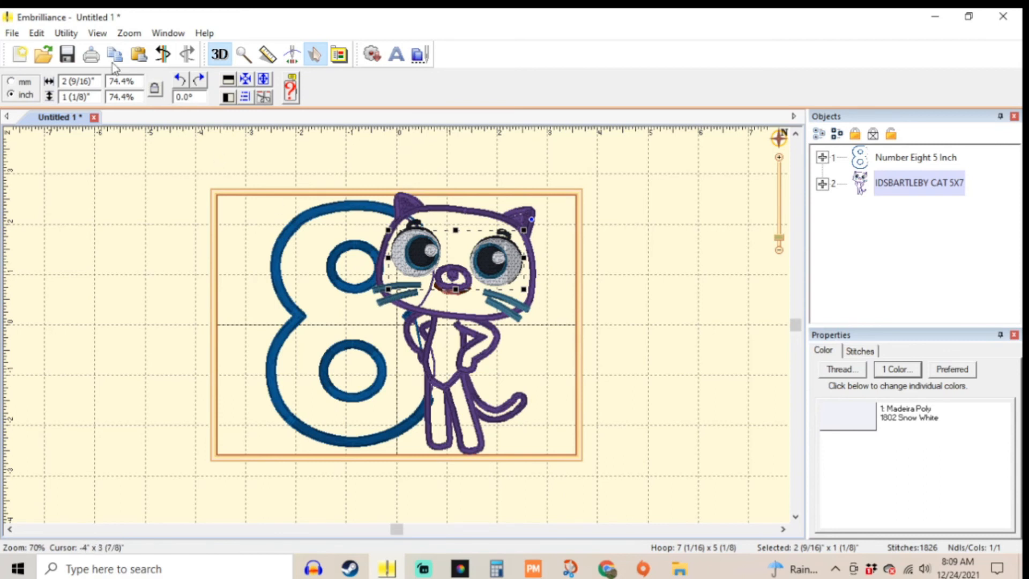
Step: Save the design's stitch and working files as TUTORIAL in PES format in the embroidery finished designs folder
click(11, 32)
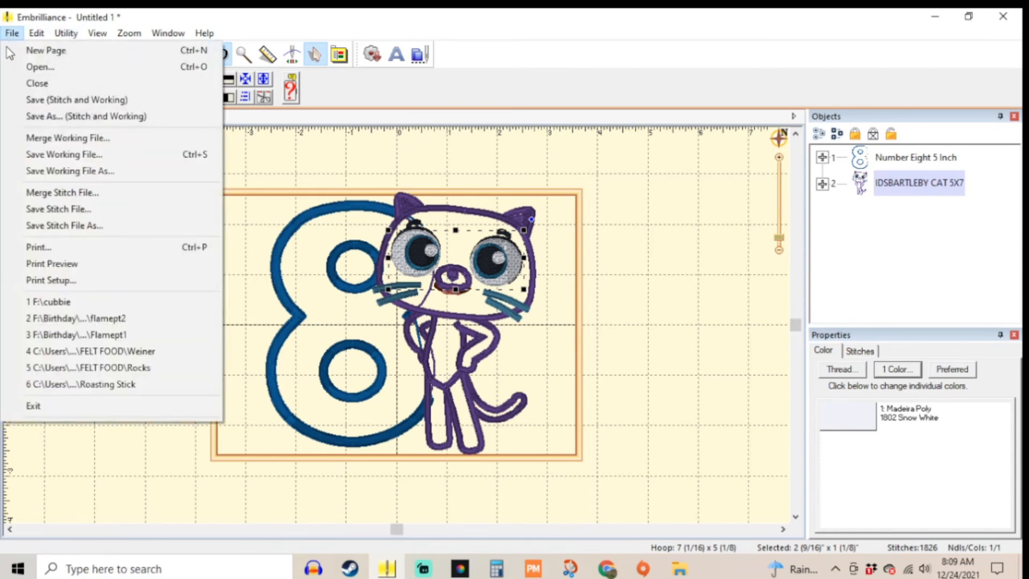
click(65, 119)
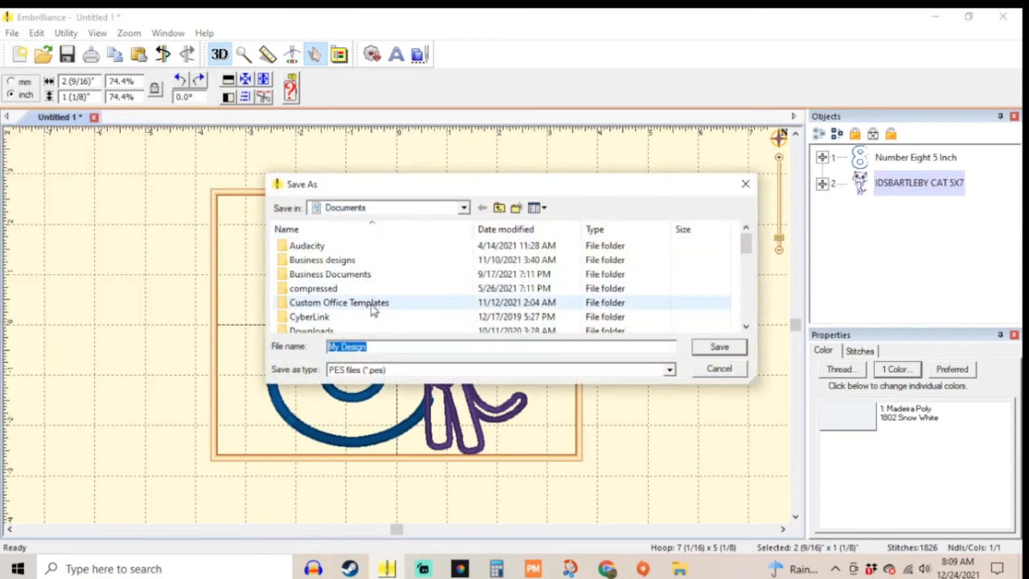
scroll(343, 307, down, 1)
scroll(345, 307, down, 1)
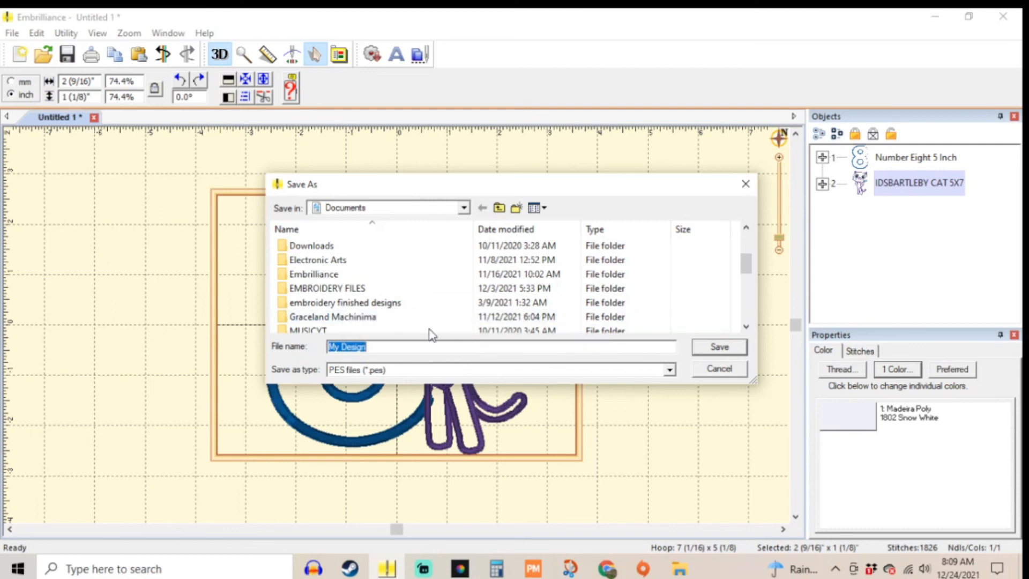
click(385, 302)
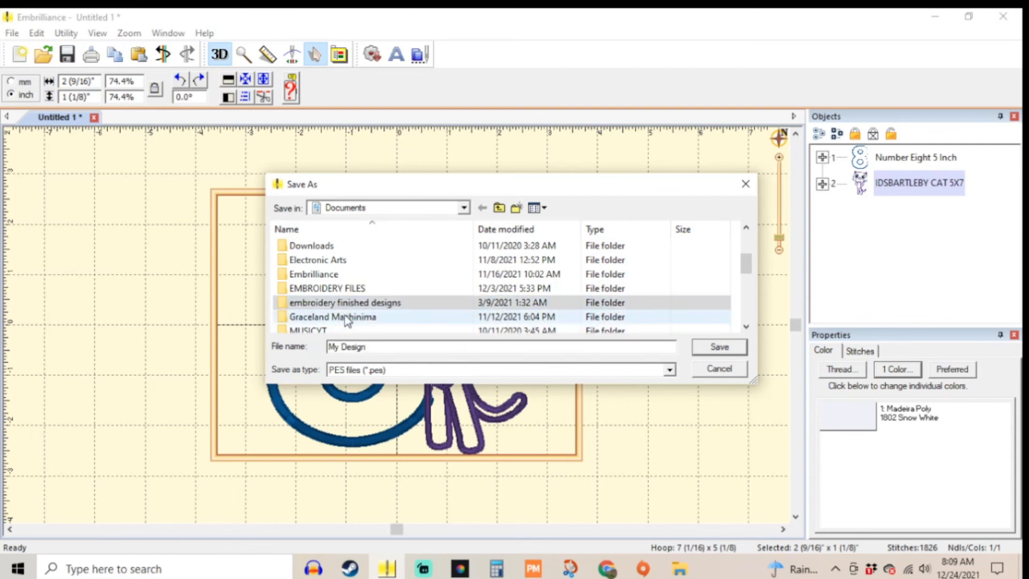
double_click(329, 303)
drag(380, 349, 302, 343)
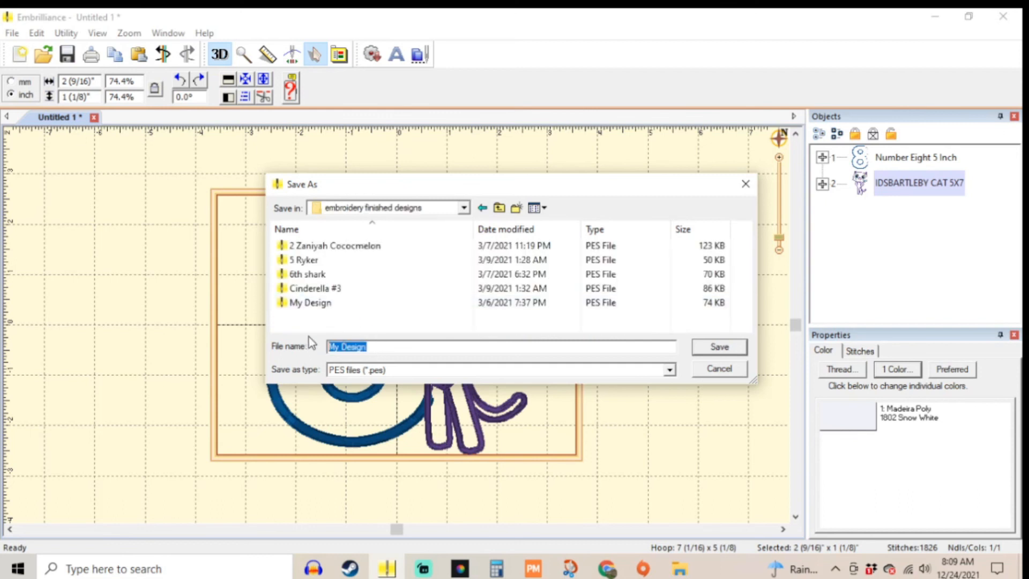
text(TU)
text(ORIAL)
click(714, 349)
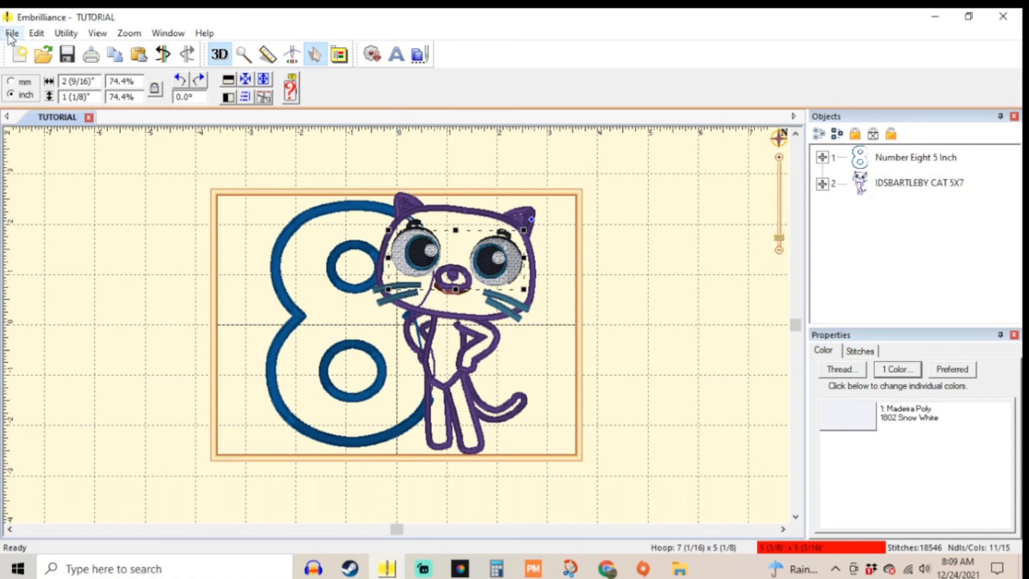
Step: Start a new page and open the saved TUTORIAL PES stitch file from the embroidery finished designs folder
click(22, 56)
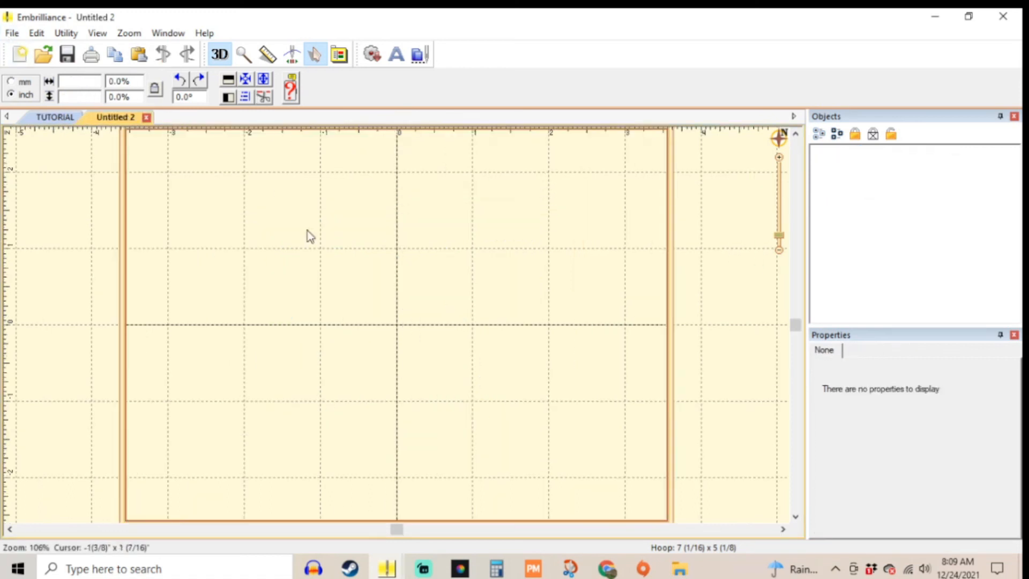
click(47, 63)
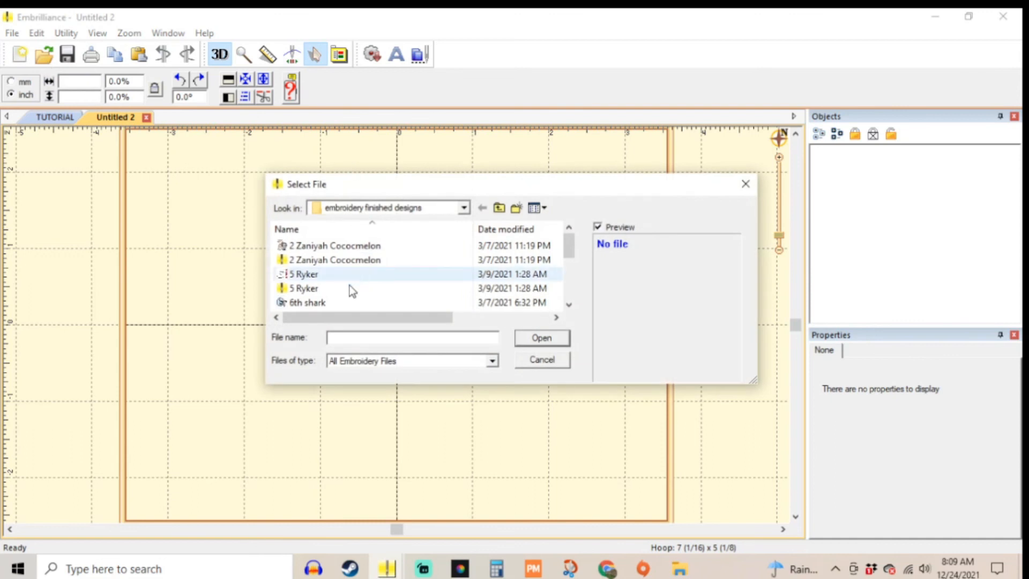
scroll(349, 287, down, 3)
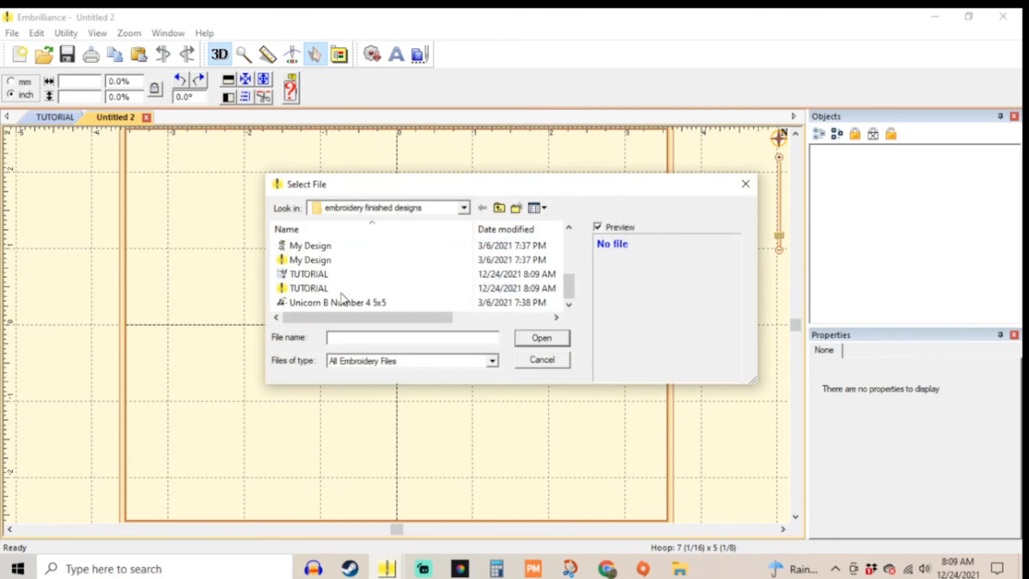
double_click(306, 289)
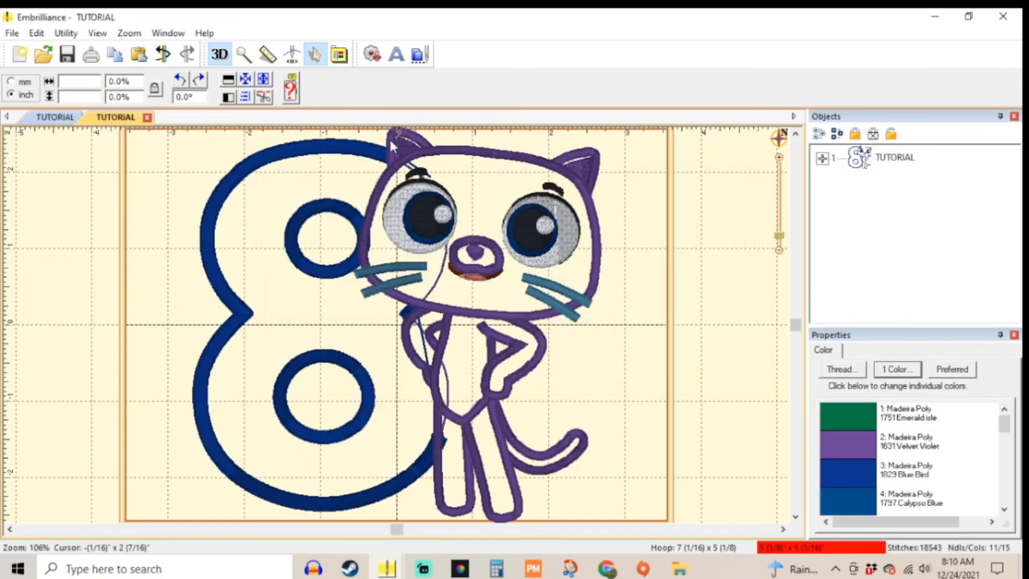